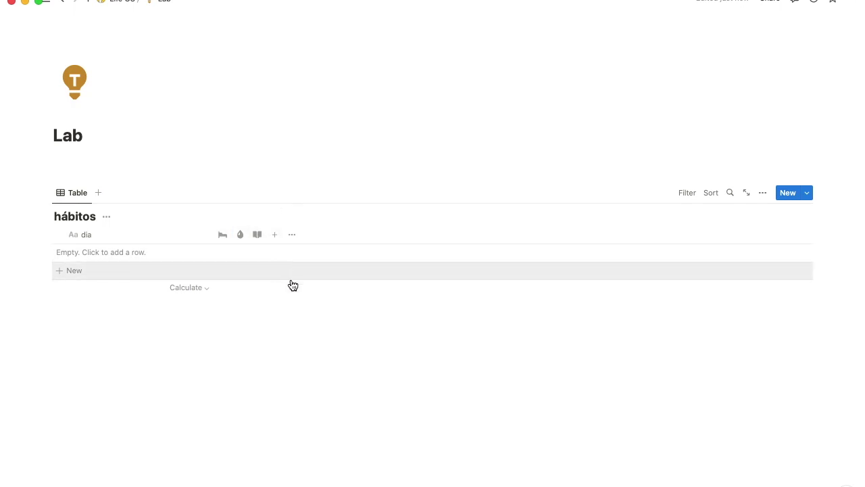
Insert a button block above the hábitos table and name it "Novo dia".
left_click(129, 160)
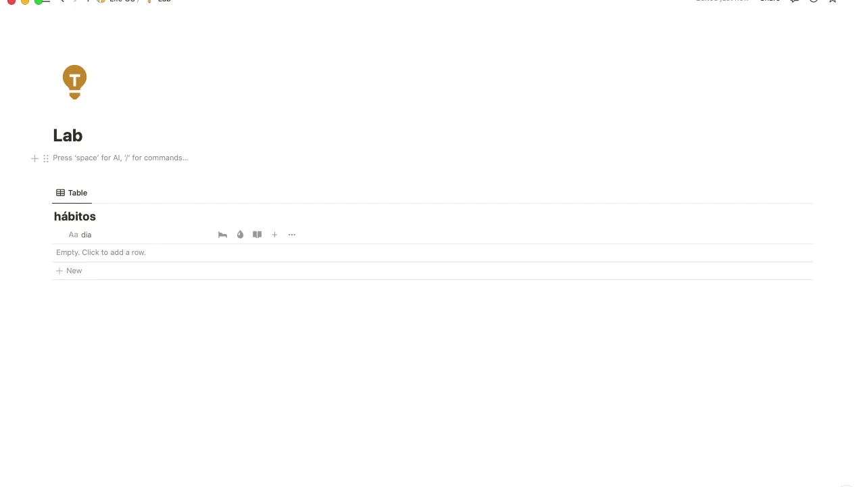
type("/butt")
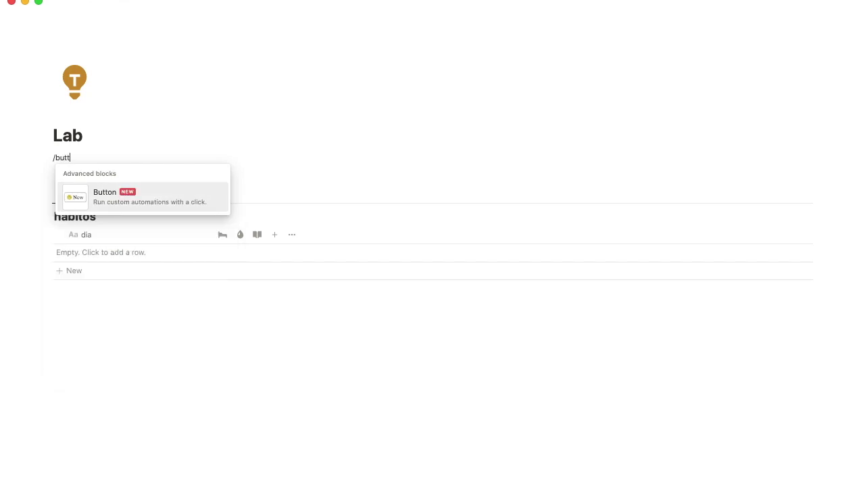
mouse_move(115, 200)
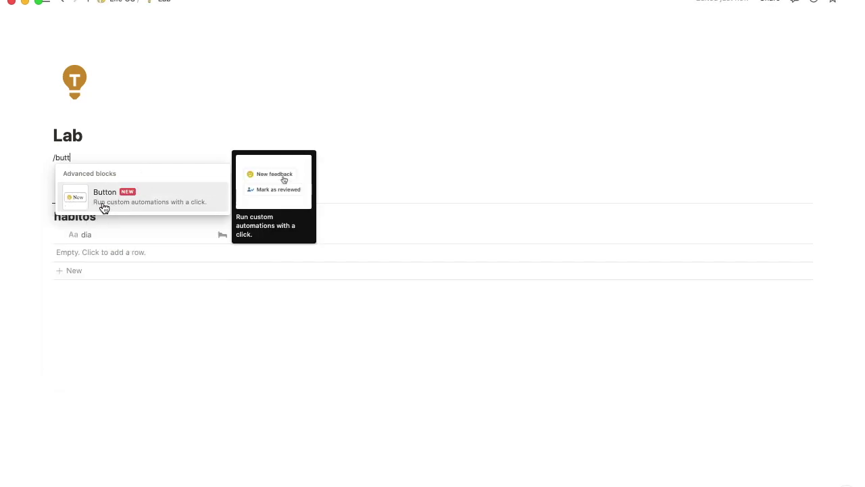
left_click(161, 207)
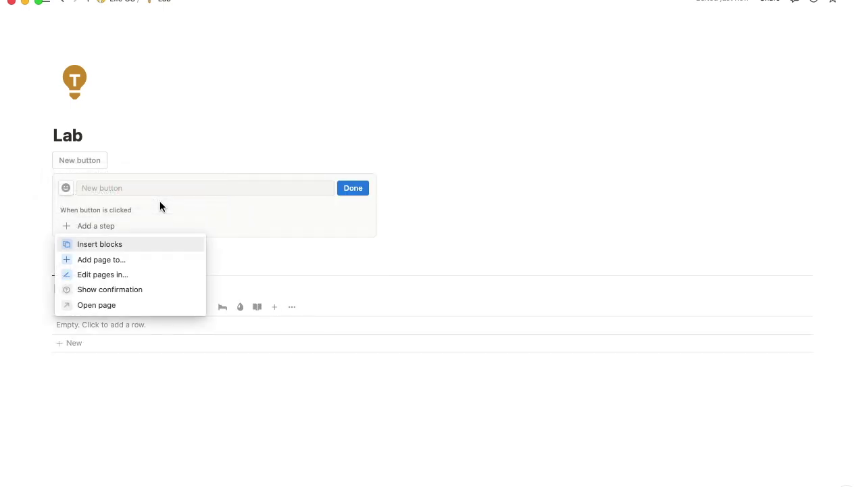
left_click(96, 188)
left_click(101, 186)
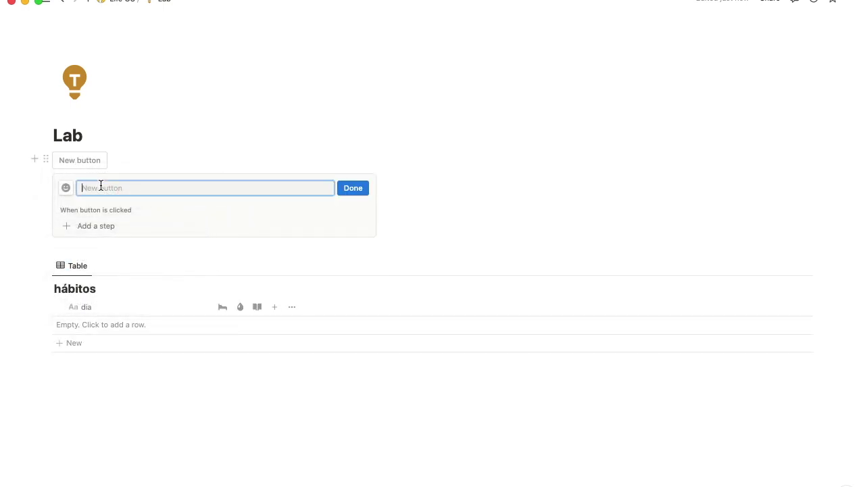
type("Novo")
type("dia")
left_click(356, 193)
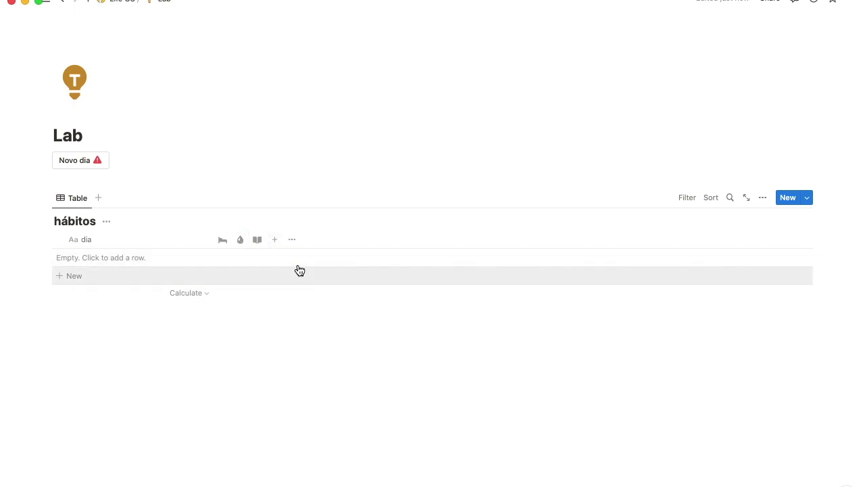
Give the Novo dia button an action that adds a page to the hábitos database in Life OS / Lab.
left_click(98, 161)
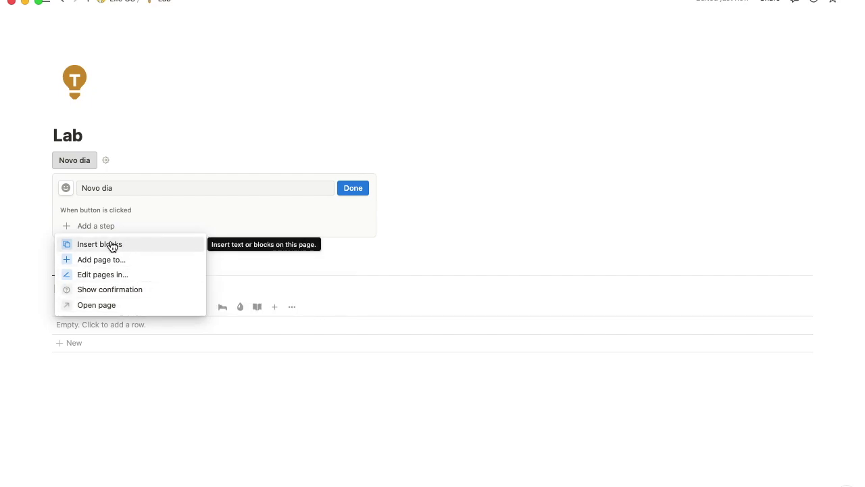
left_click(98, 261)
left_click(150, 230)
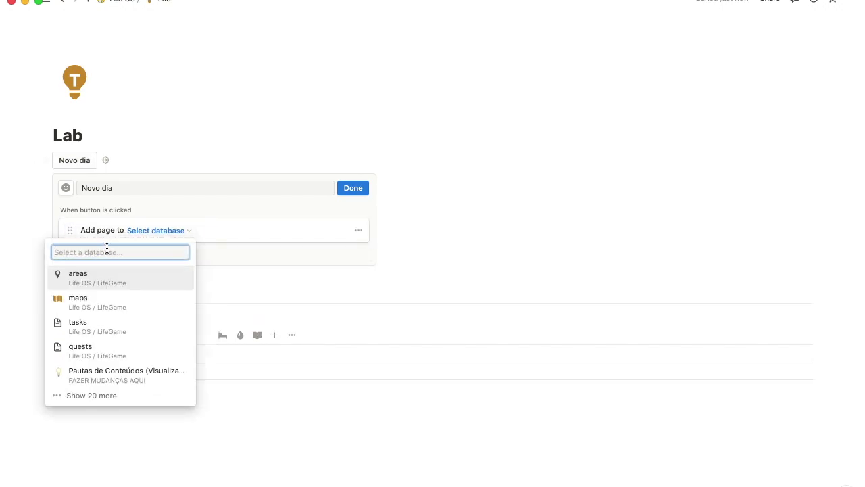
left_click(216, 211)
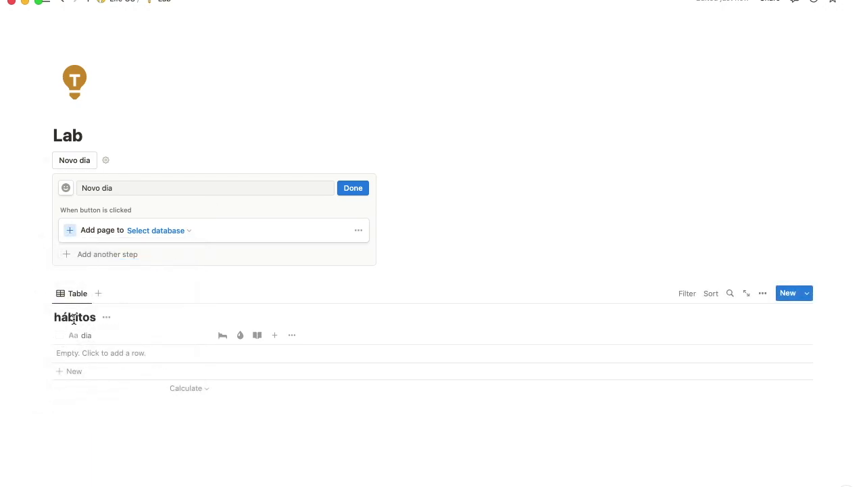
left_click(158, 230)
type("hábitos")
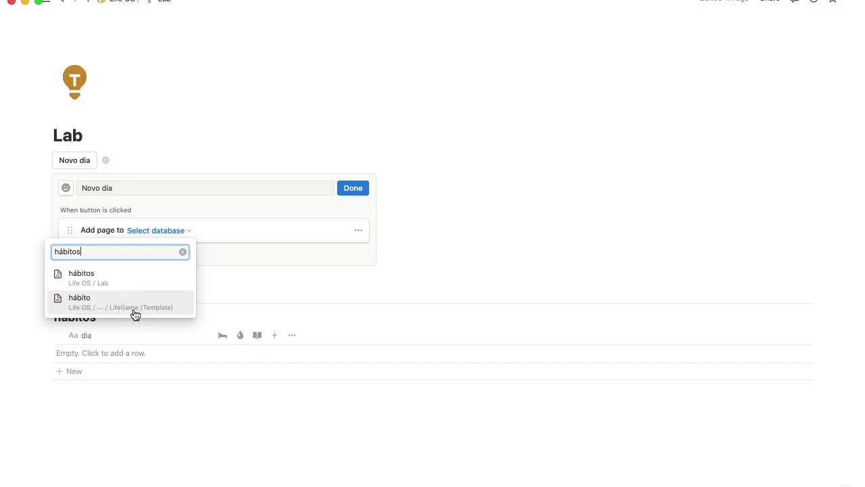
left_click(107, 285)
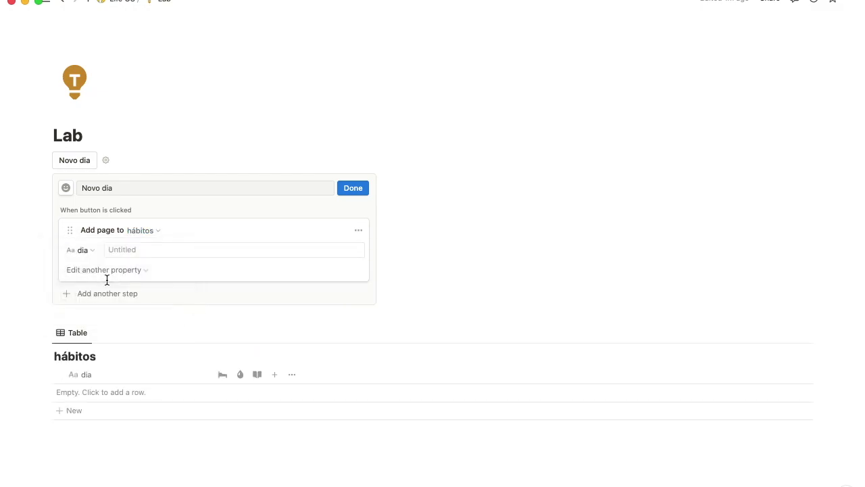
left_click(117, 252)
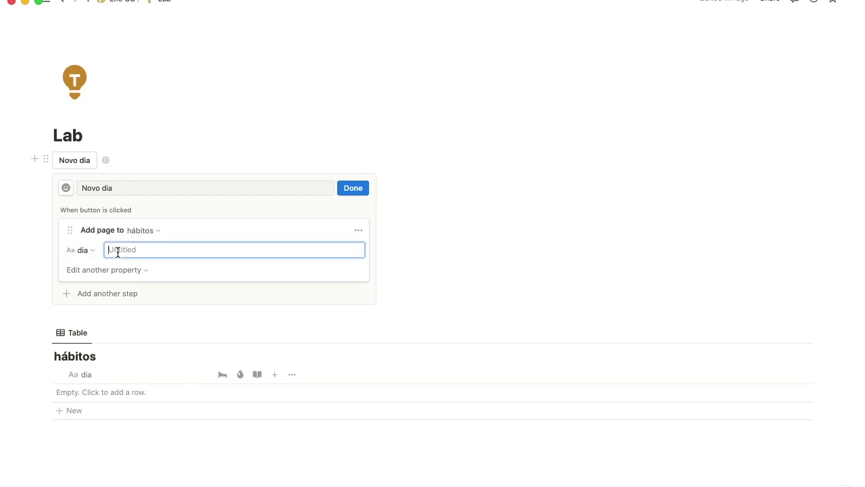
type("@Today")
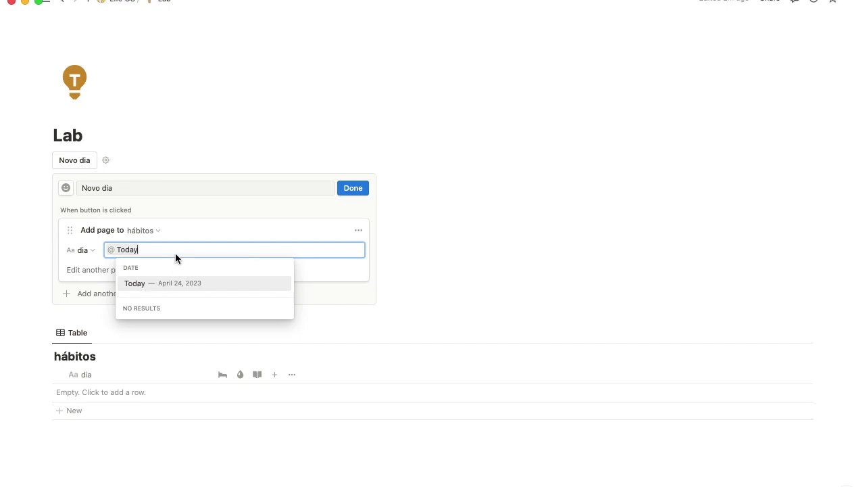
key("Return")
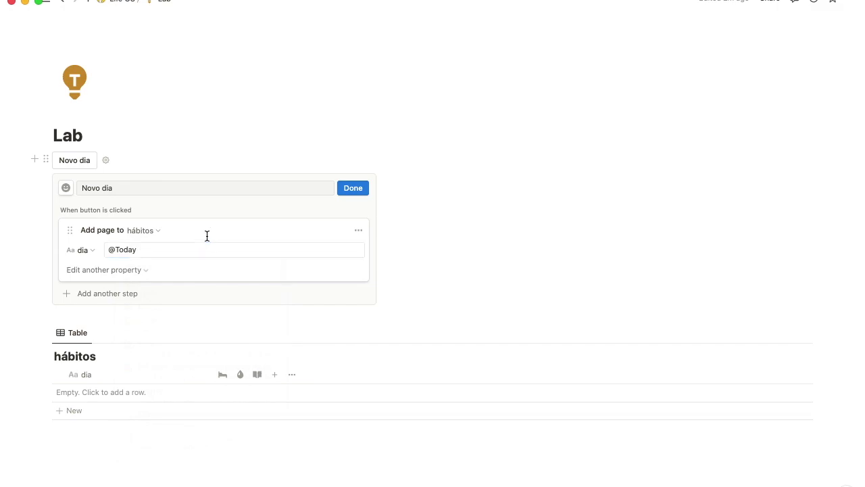
left_click(157, 245)
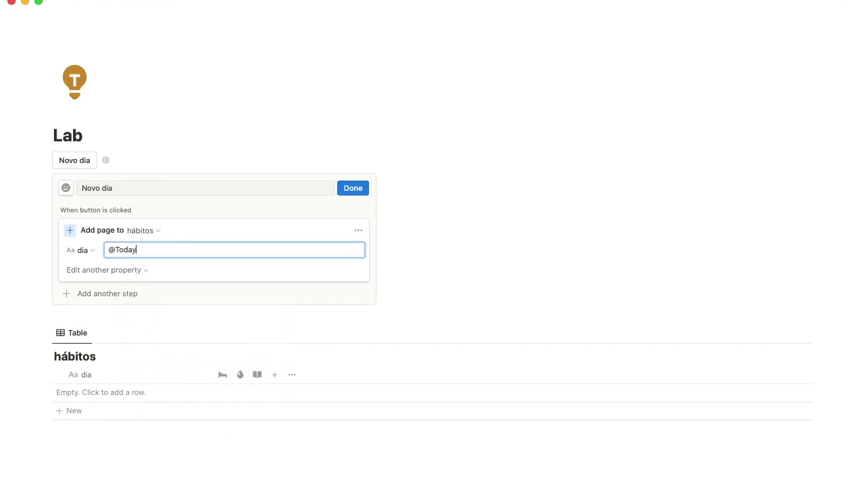
key("BackSpace")
key("BackSpace")
key("BackSpace")
key("BackSpace")
type("@t")
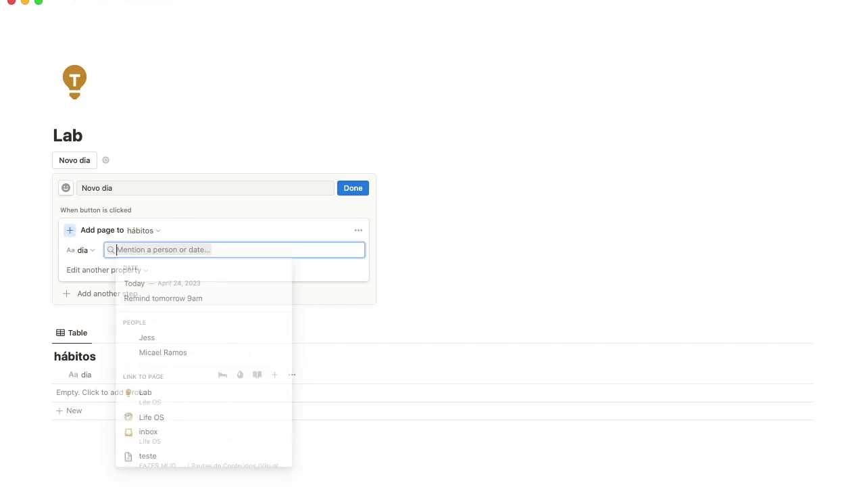
key("Return")
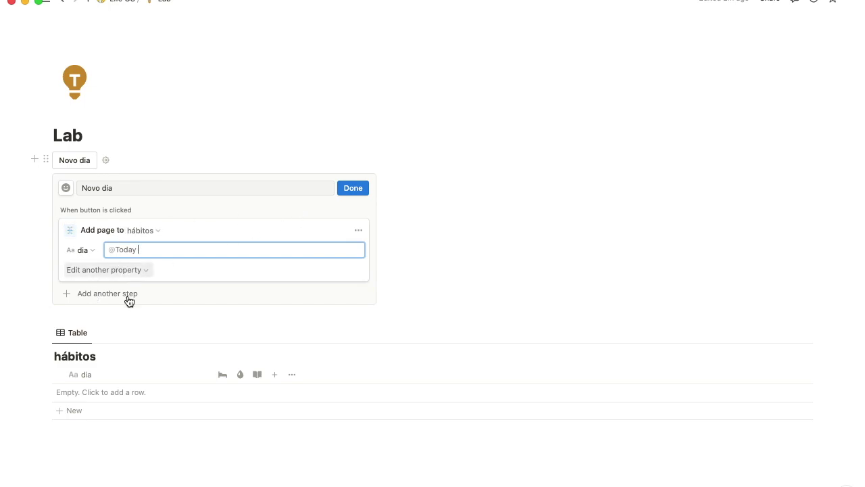
left_click(353, 188)
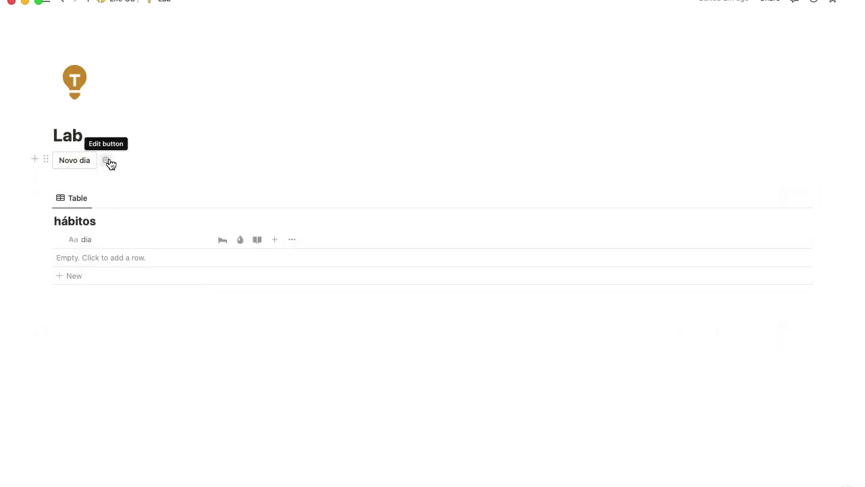
left_click(109, 162)
left_click(109, 162)
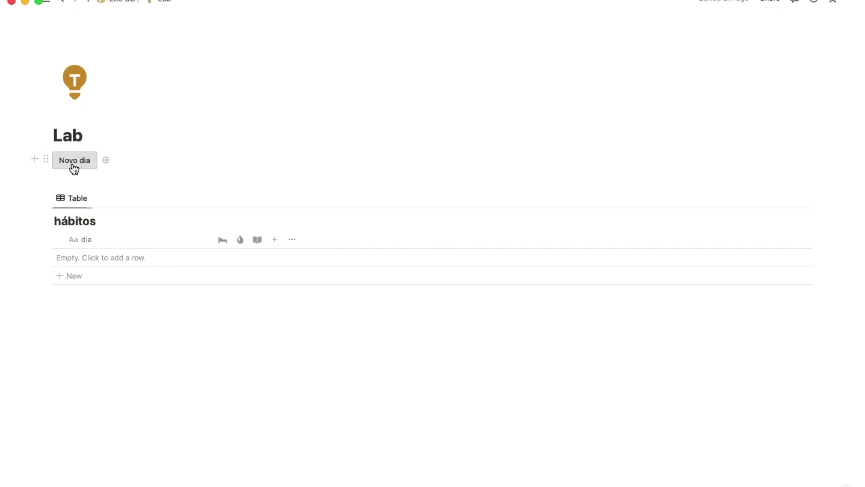
left_click(46, 159)
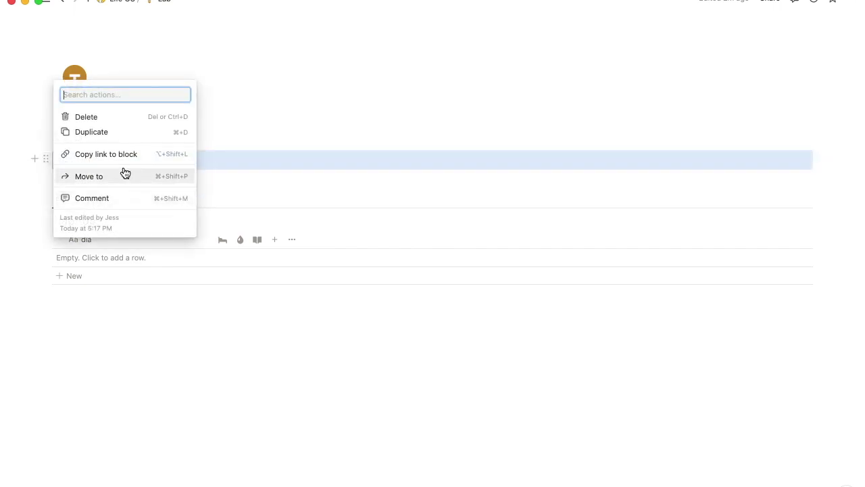
left_click(250, 160)
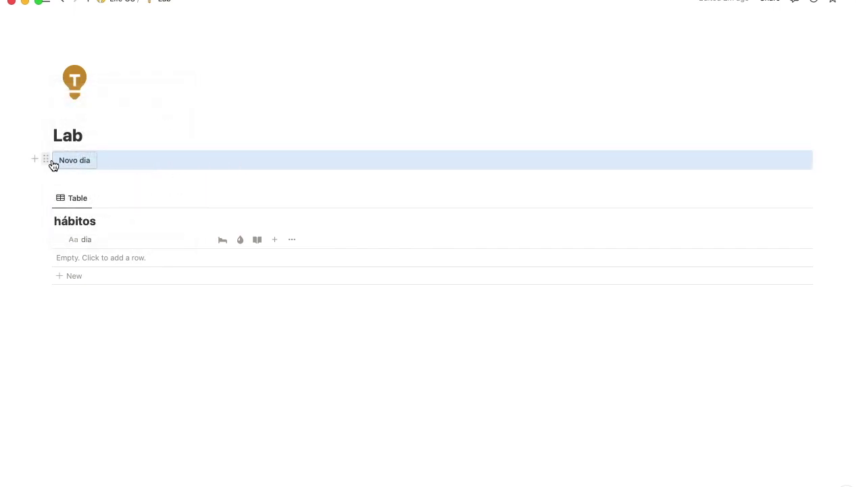
left_click(126, 143)
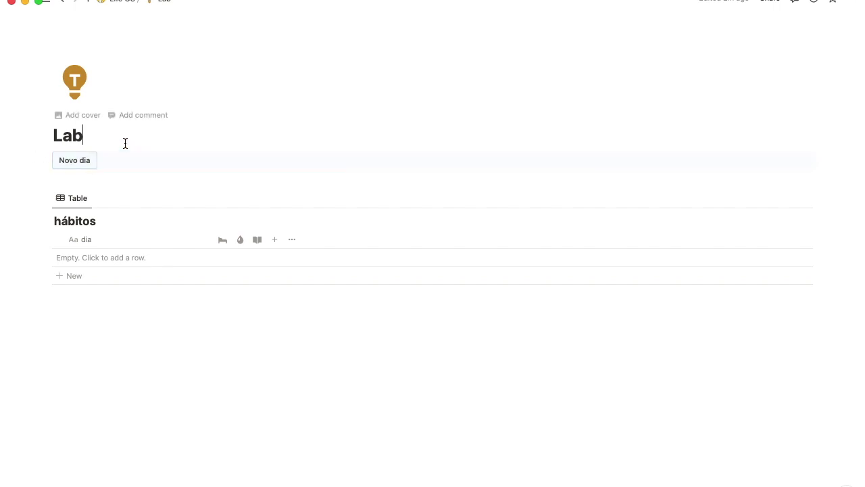
Run the Novo dia button once to add a row for today to the hábitos table.
left_click(74, 165)
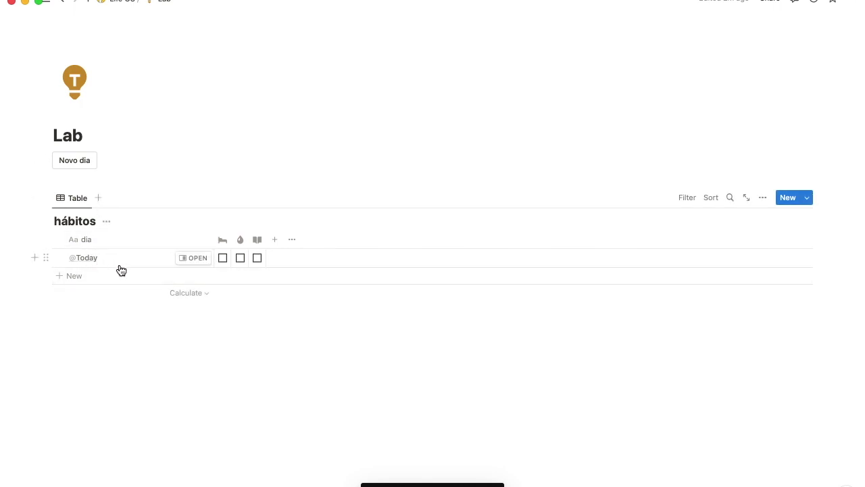
Run the Novo dia button six more times and undo the extra rows, keeping only the first one.
left_click(83, 167)
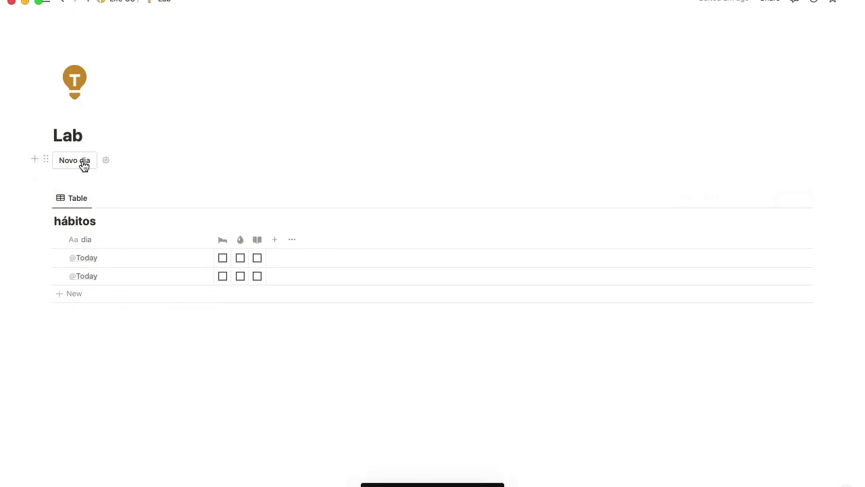
left_click(84, 167)
left_click(83, 167)
left_click(83, 167)
left_click(83, 167)
left_click(83, 167)
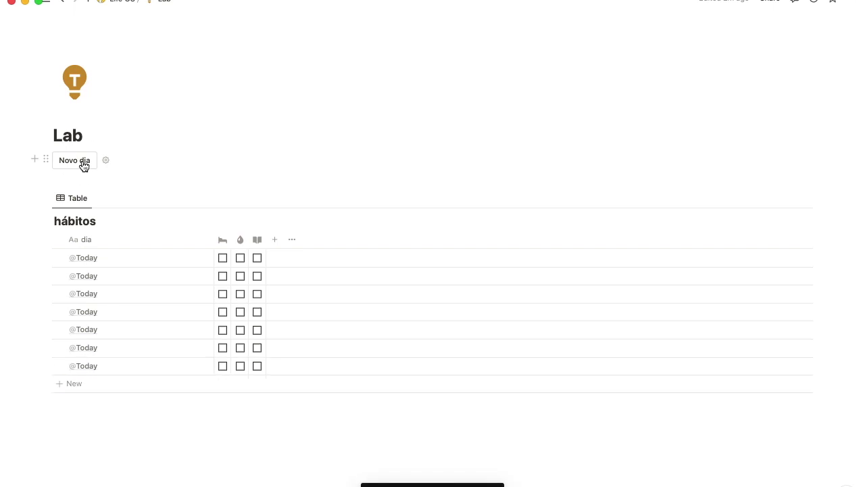
key("super+z")
key("super+z")
key("super+z")
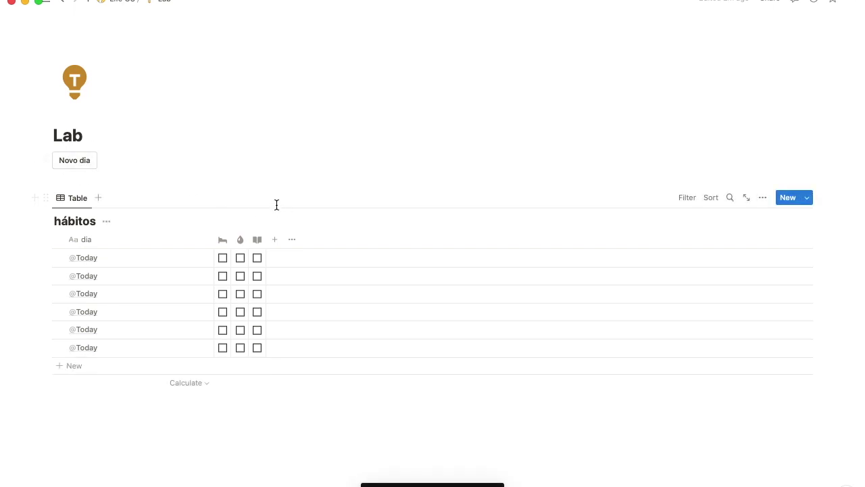
key("super+z")
key("super+z")
key("super+z")
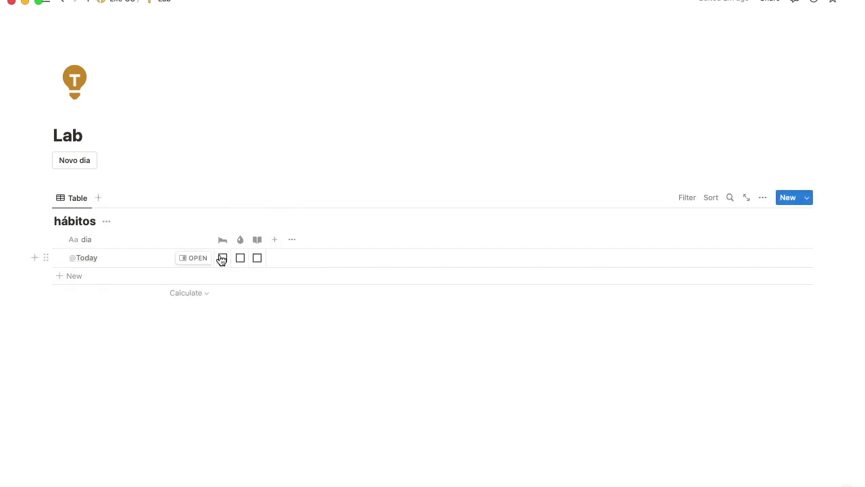
Insert a second button block below Novo dia and name it "Arrumar cama".
left_click(36, 160)
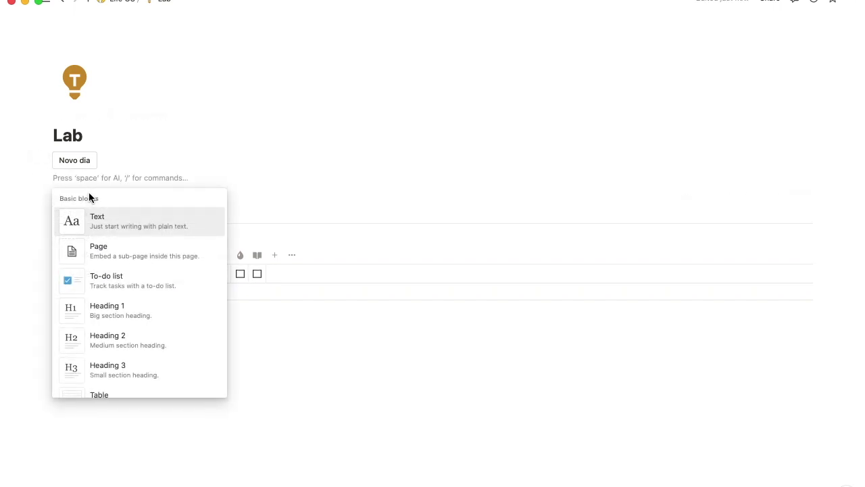
type("but")
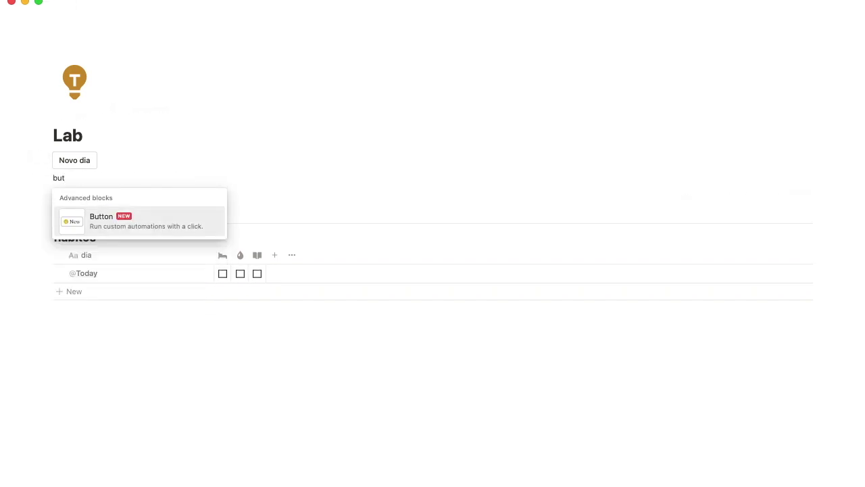
key("Return")
left_click(100, 207)
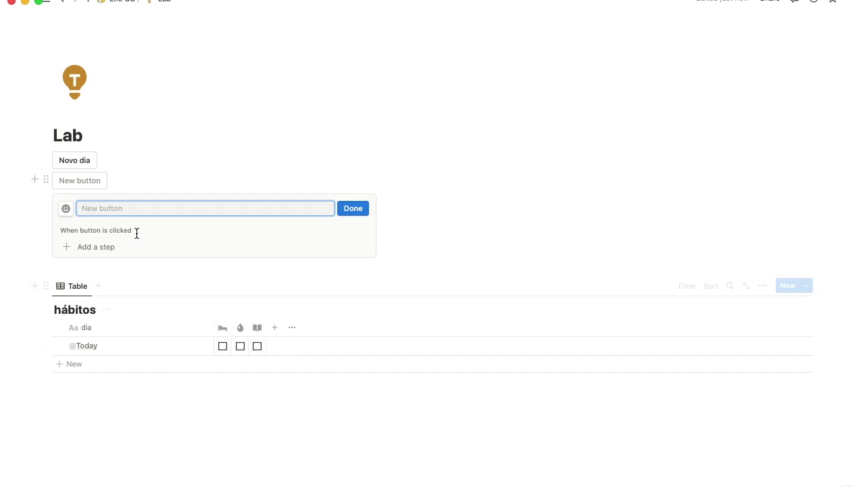
type("Fazer")
key("super+a")
type("Arruma")
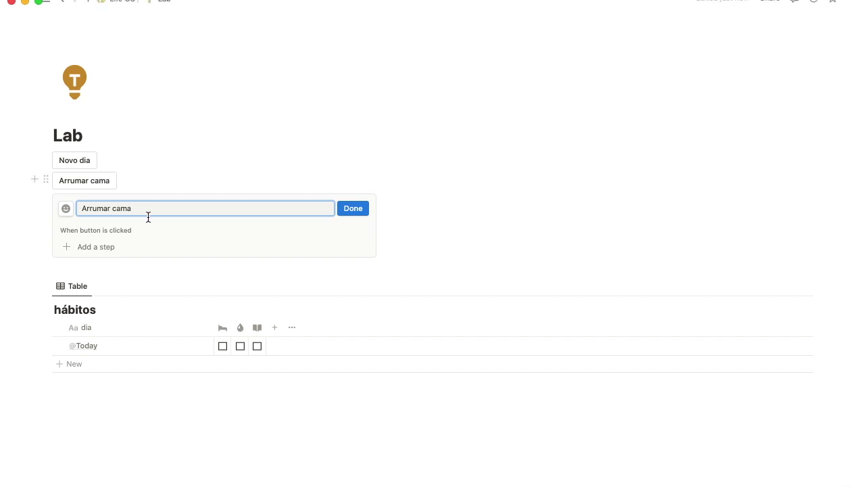
Give the Arrumar cama button a bed icon and change the icon color to golden yellow.
left_click(66, 208)
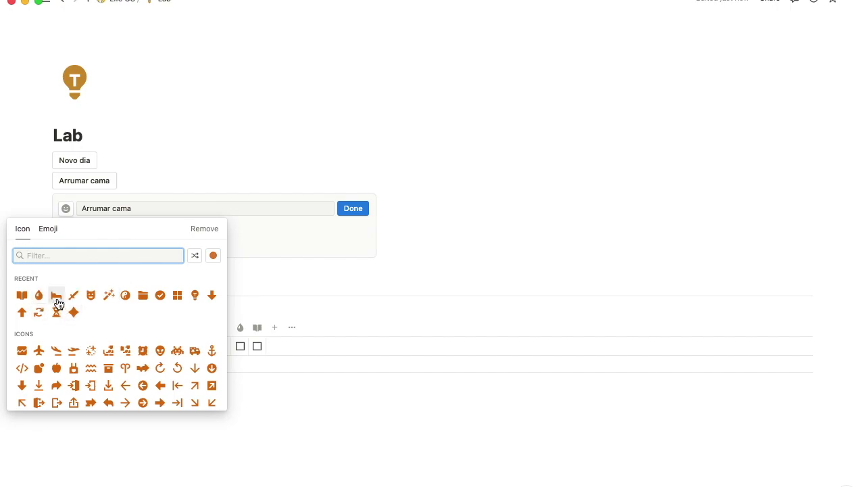
left_click(56, 295)
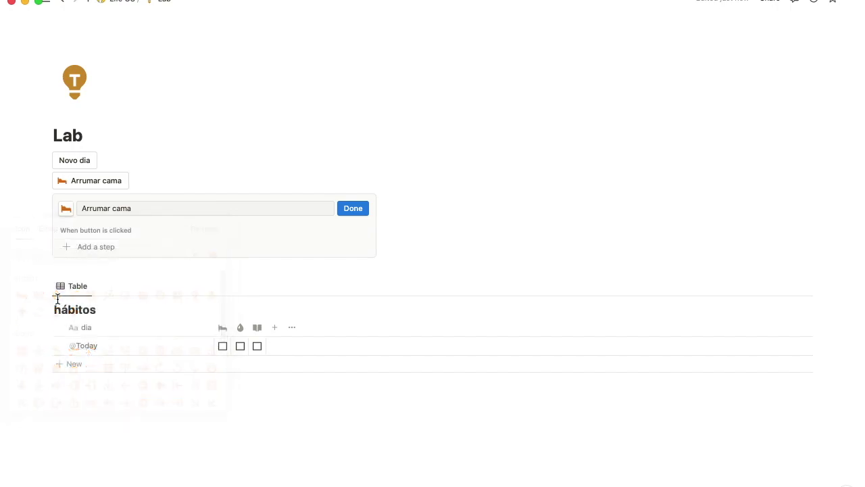
left_click(66, 209)
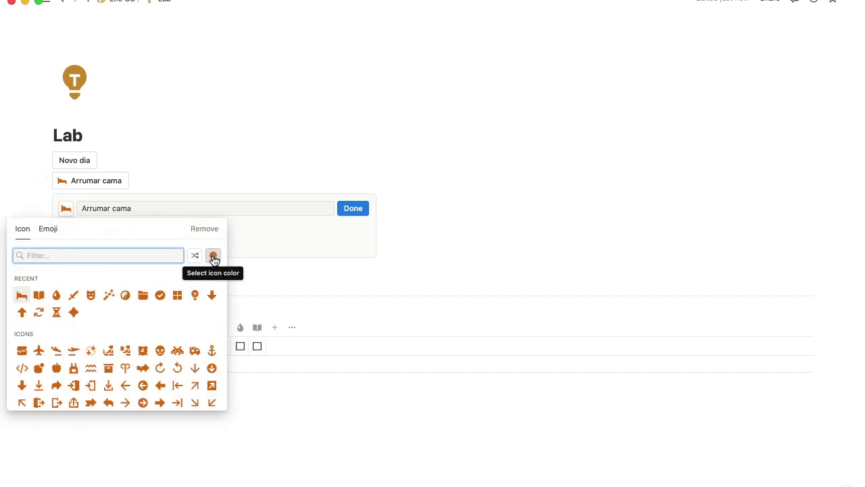
left_click(213, 258)
left_click(230, 274)
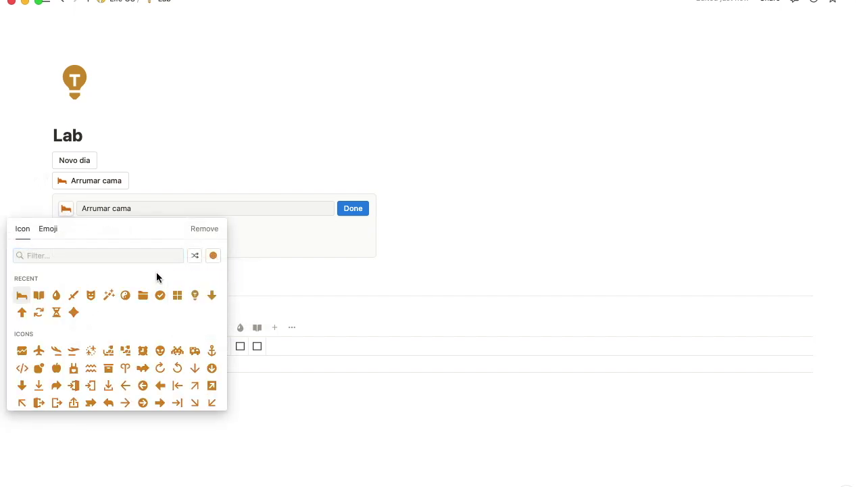
left_click(139, 210)
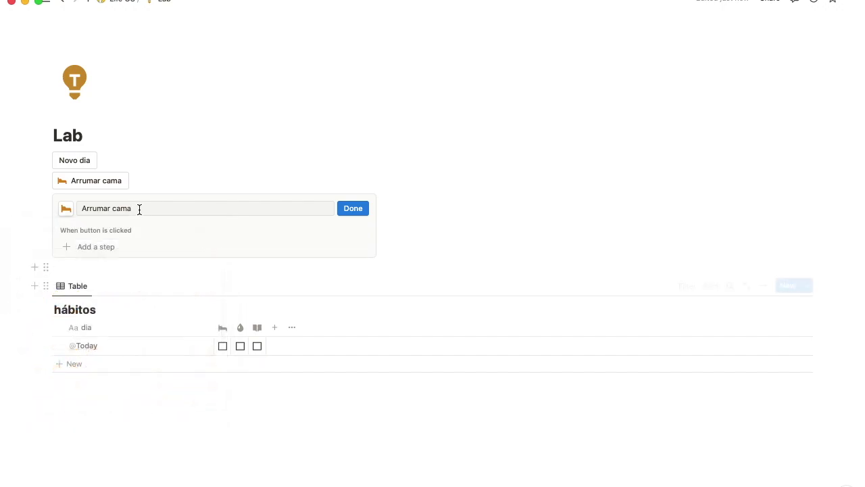
Add an "Edit pages in" action to the Arrumar cama button, targeting the hábitos database in Lab.
left_click(94, 245)
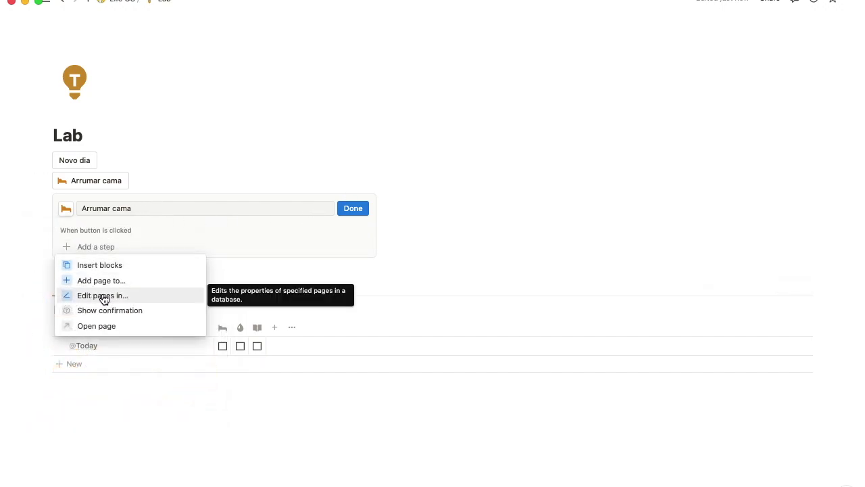
left_click(103, 296)
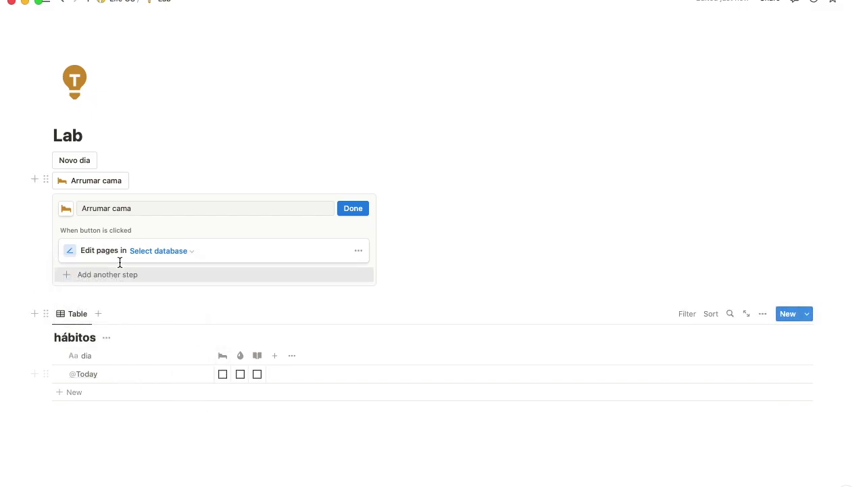
left_click(170, 254)
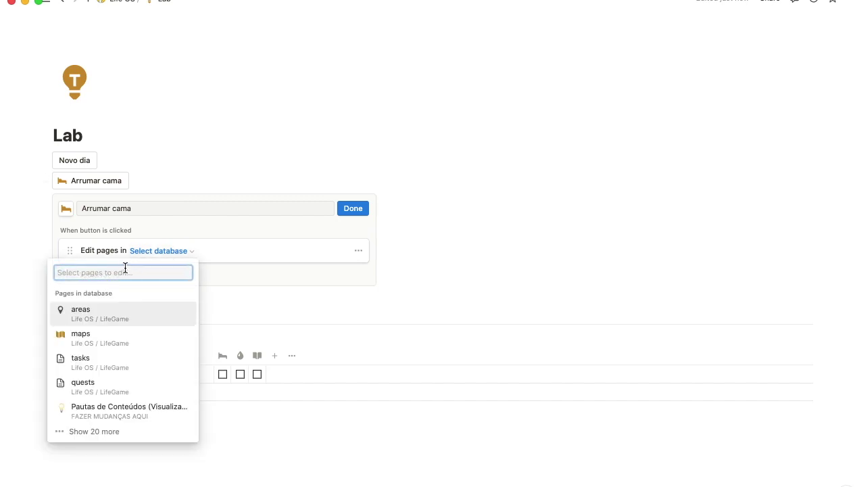
type("hábitos")
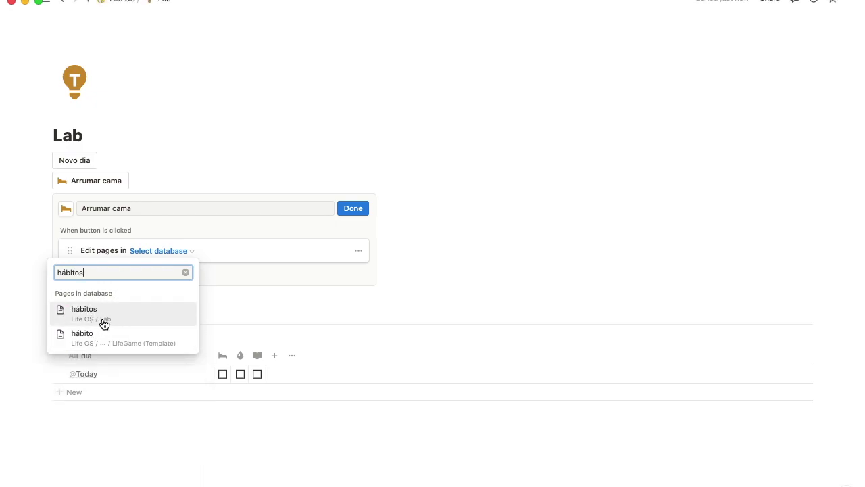
left_click(104, 324)
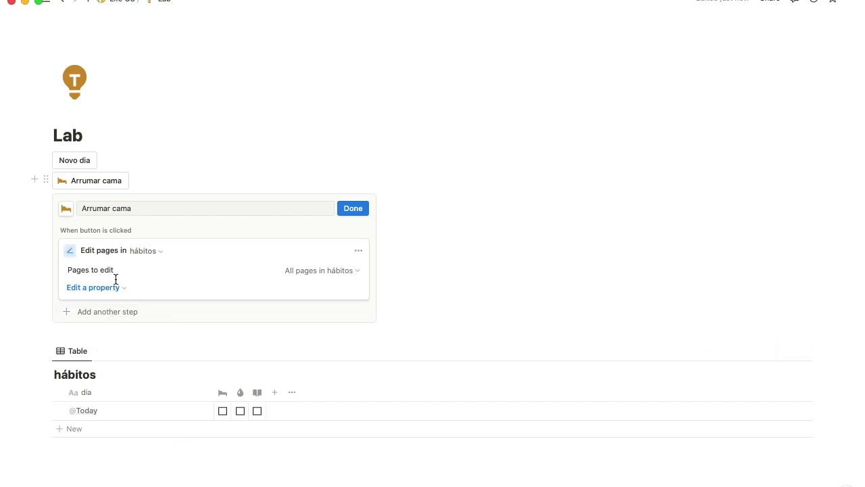
left_click(112, 289)
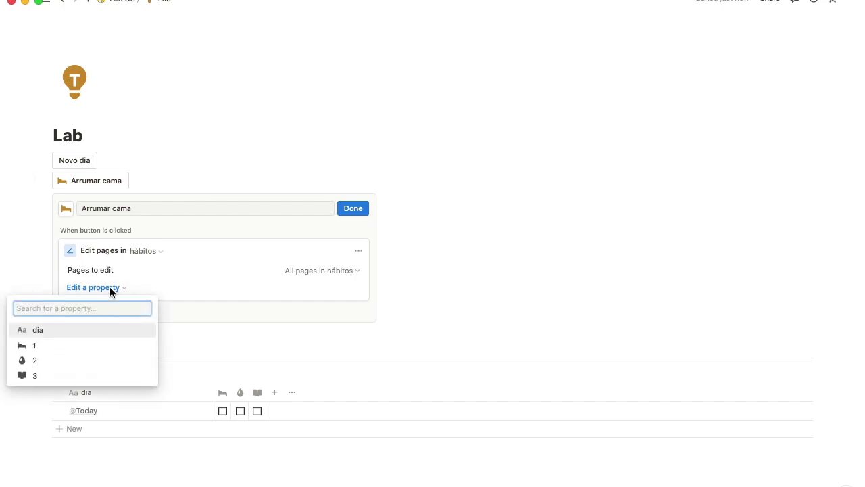
left_click(109, 269)
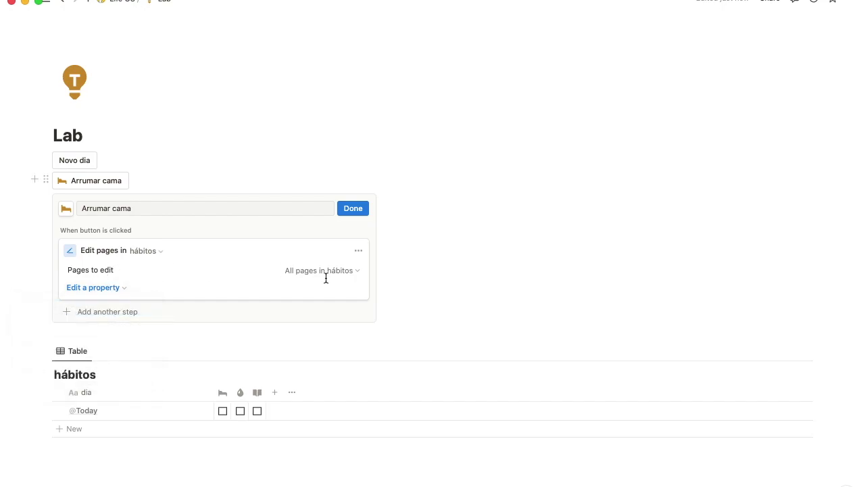
left_click(330, 272)
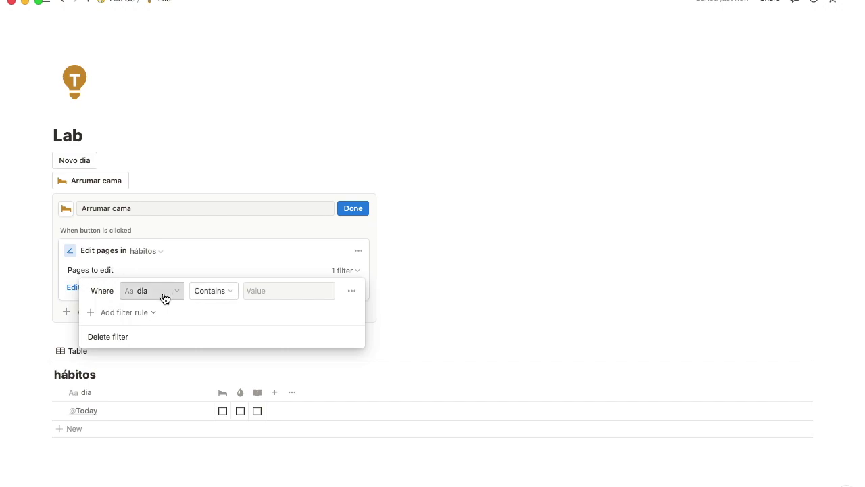
left_click(261, 294)
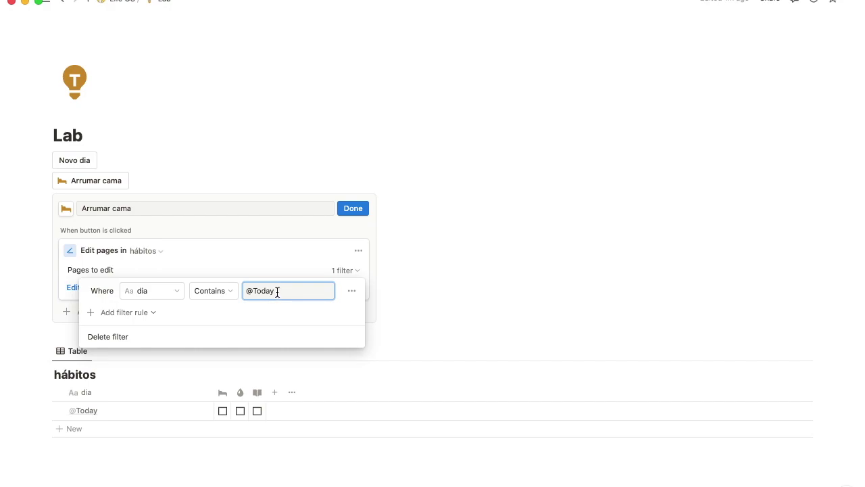
left_click_drag(277, 293, 242, 291)
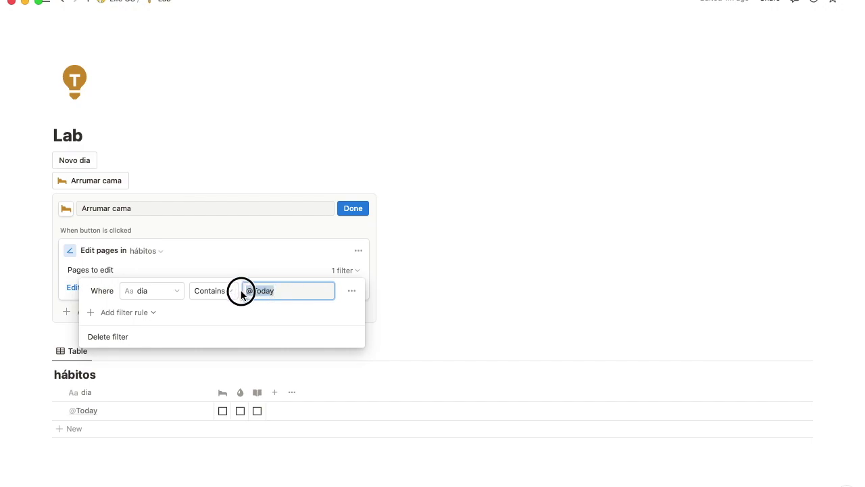
left_click(288, 294)
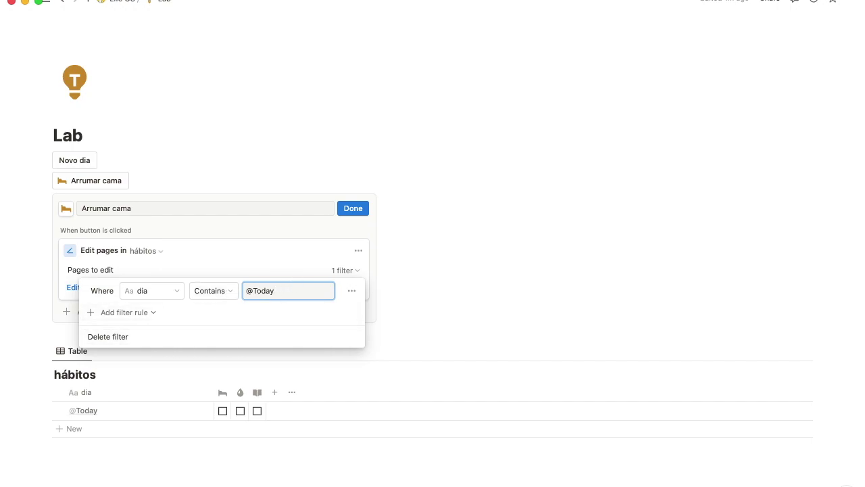
left_click(288, 263)
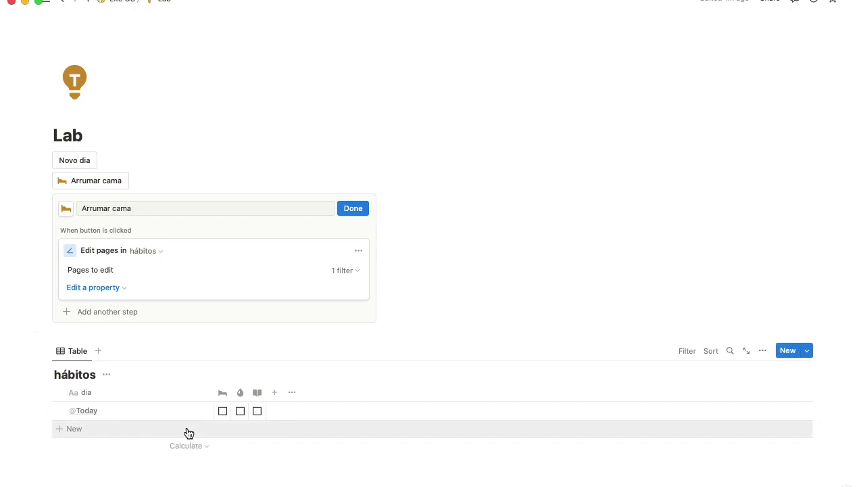
left_click(348, 271)
left_click(281, 291)
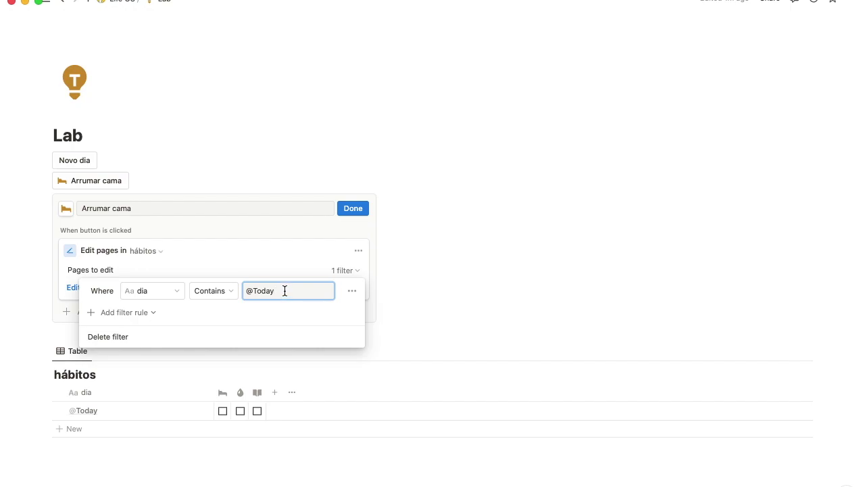
left_click(166, 290)
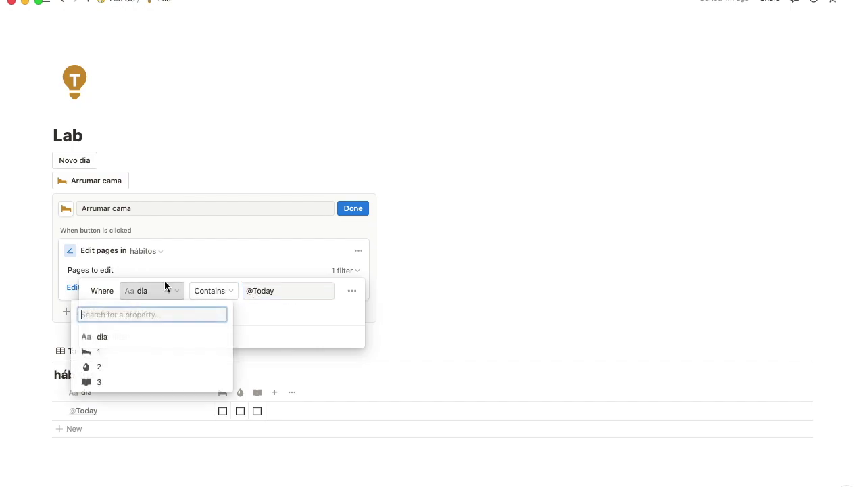
left_click(255, 271)
left_click(308, 270)
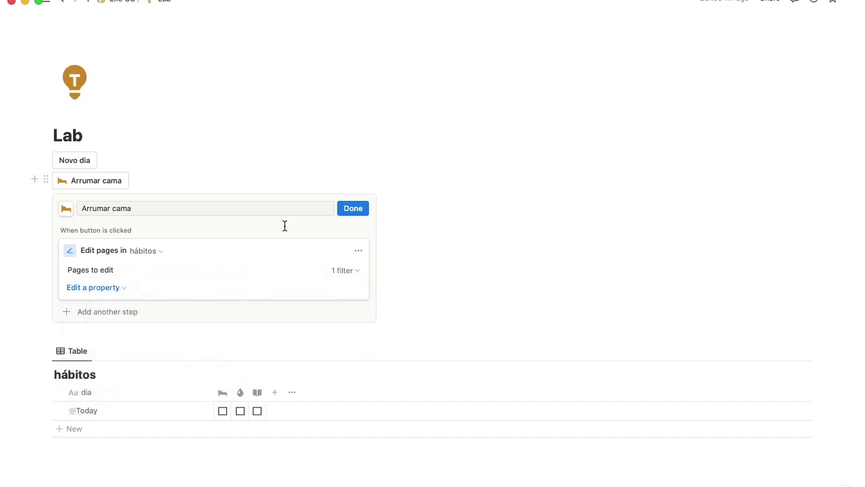
Make the action set property 1 to checked, save the Arrumar cama button and run it on today's row.
left_click(95, 287)
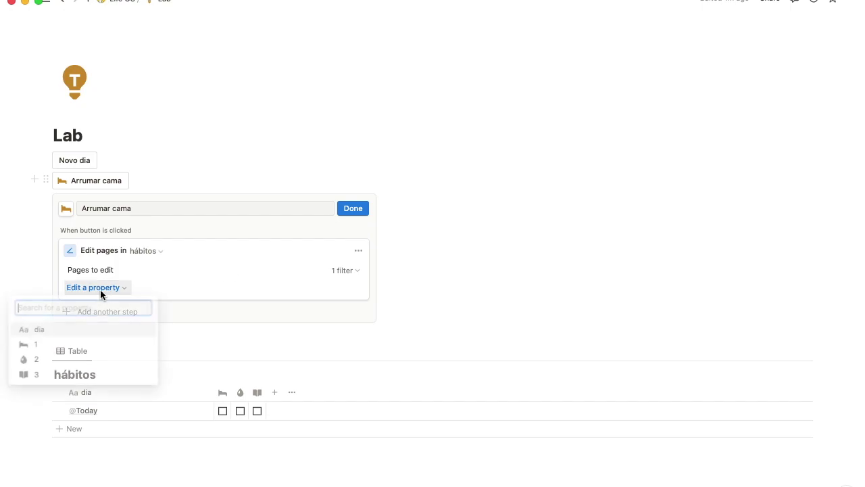
left_click(43, 345)
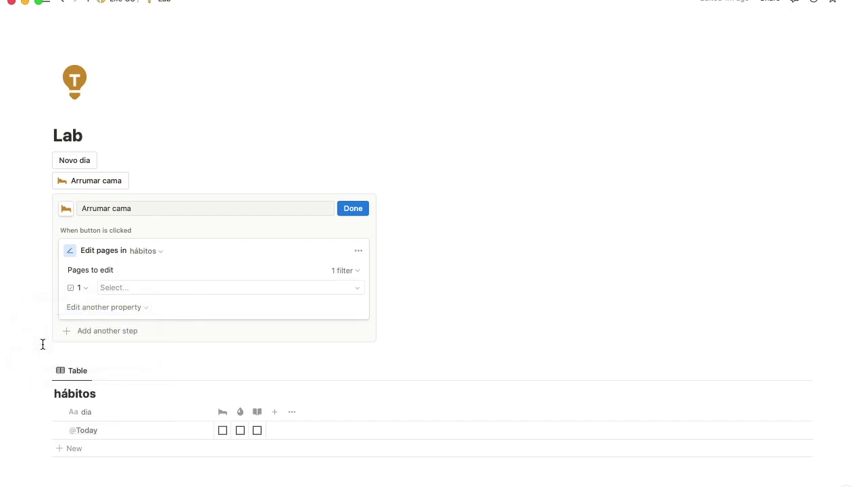
left_click(115, 290)
left_click(255, 340)
left_click(354, 209)
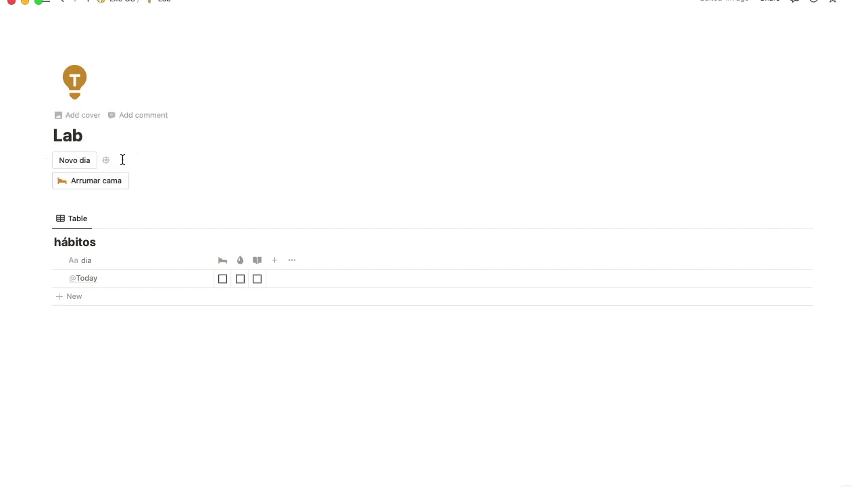
left_click(84, 183)
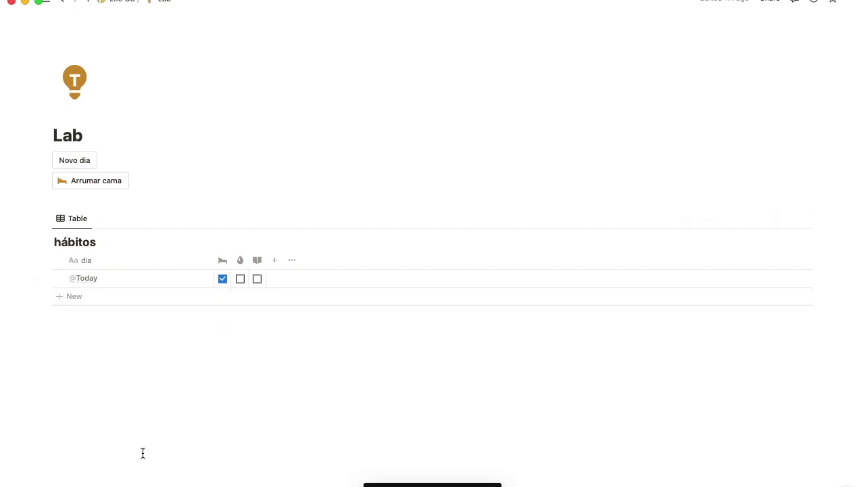
left_click(98, 182)
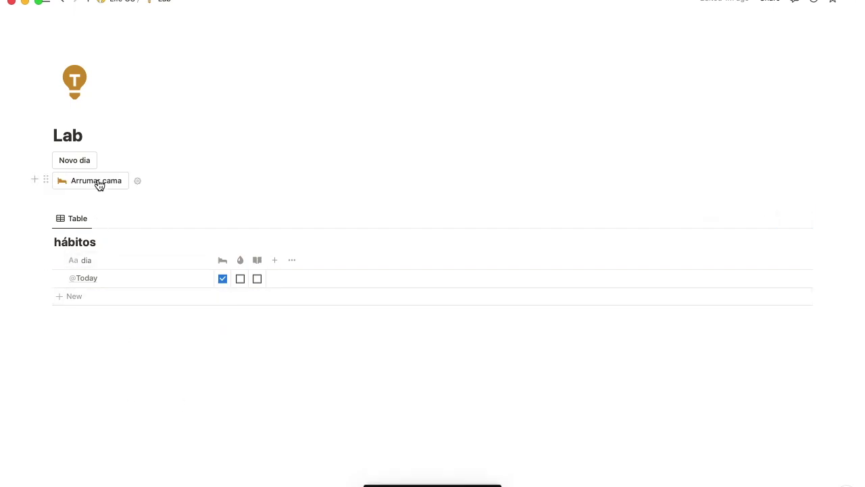
Duplicate the Arrumar cama button and rename the copy "Água".
left_click(138, 181)
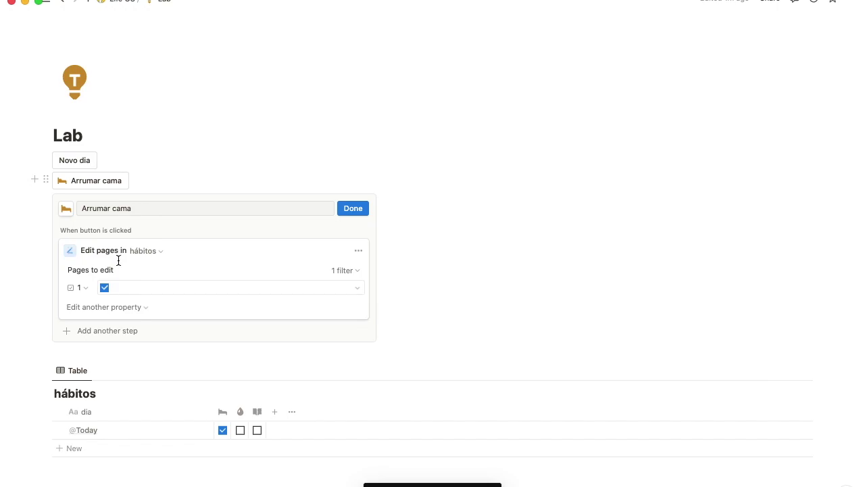
left_click(46, 180)
left_click(123, 154)
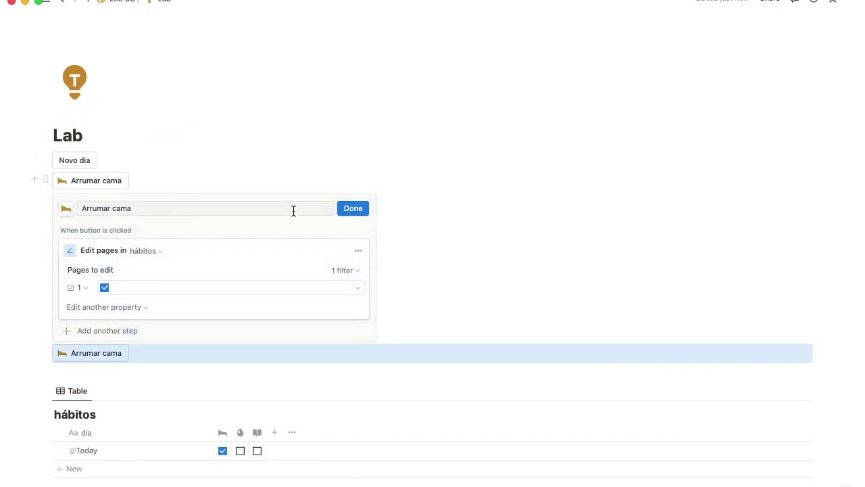
left_click(353, 209)
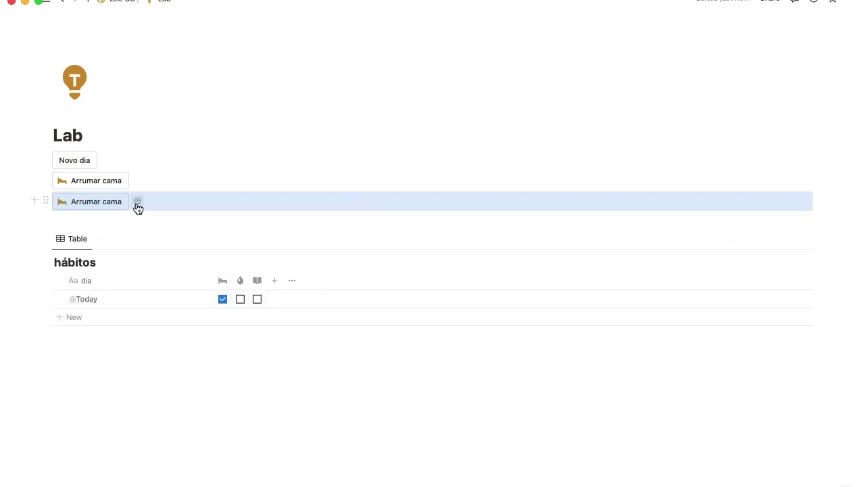
left_click(138, 203)
triple_click(133, 228)
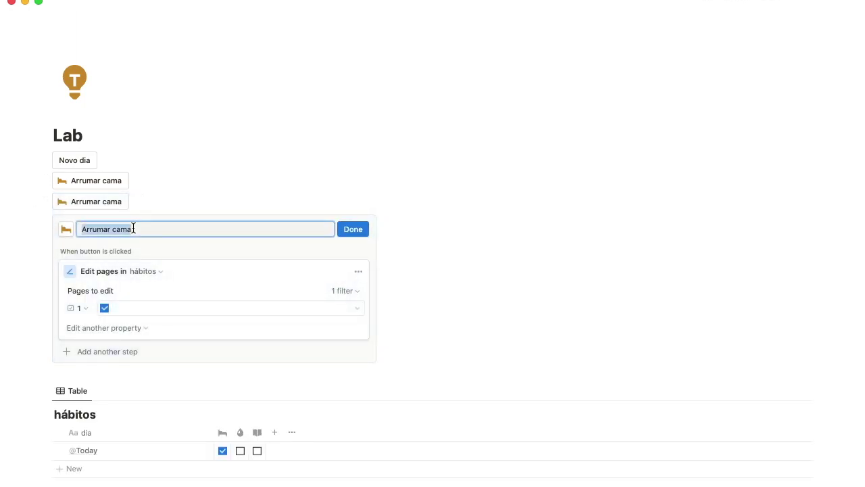
type("´")
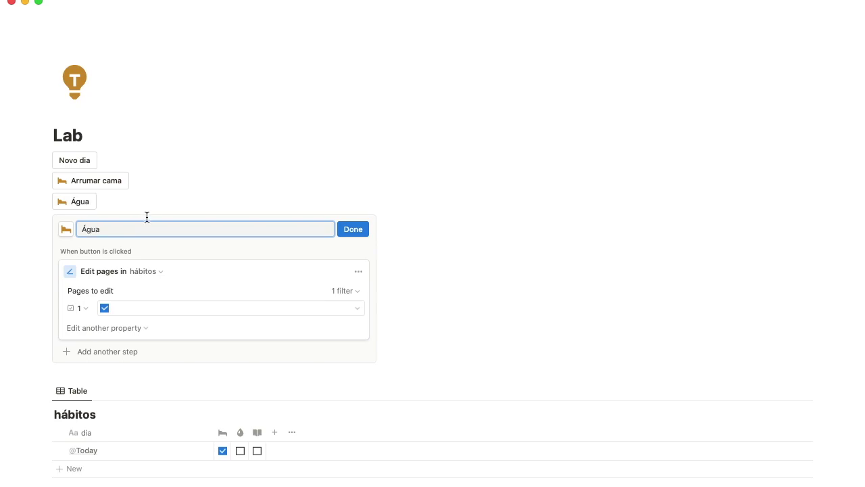
Switch the Água button's edited property to 2, set it to checked and save the button.
left_click(77, 308)
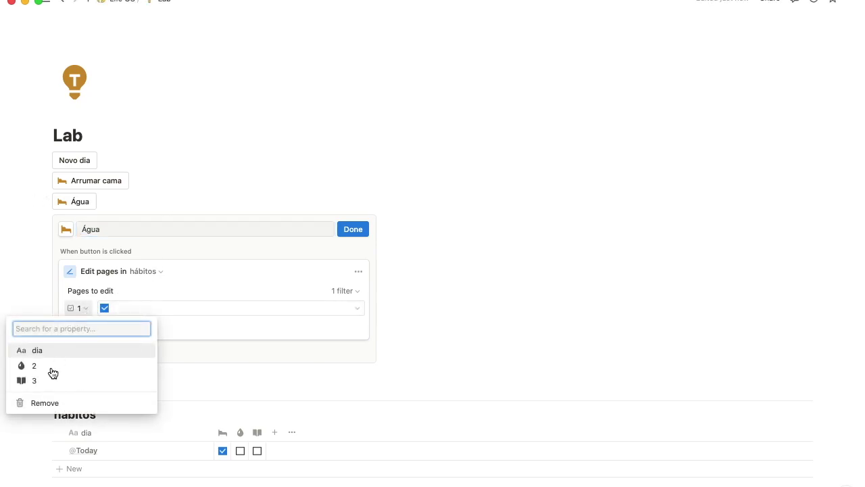
left_click(37, 366)
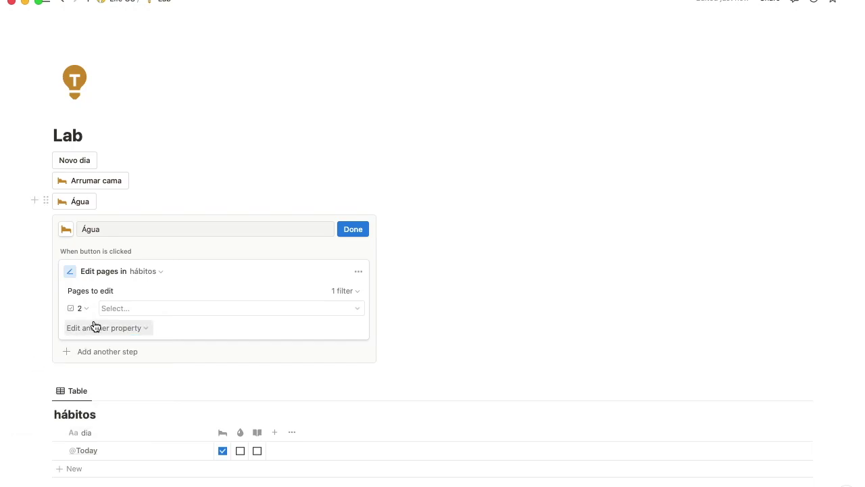
left_click(123, 309)
left_click(286, 359)
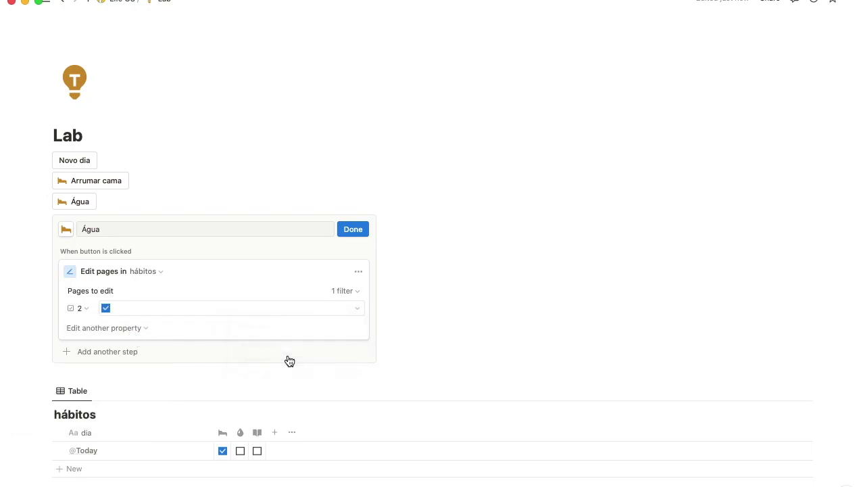
left_click(359, 233)
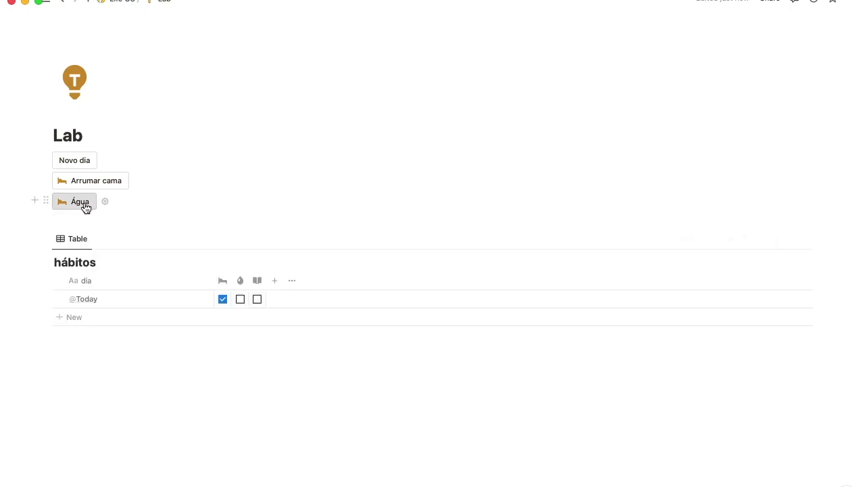
Change the Água button's icon to a water drop, save the button and run it on today's row.
left_click(104, 202)
left_click(69, 229)
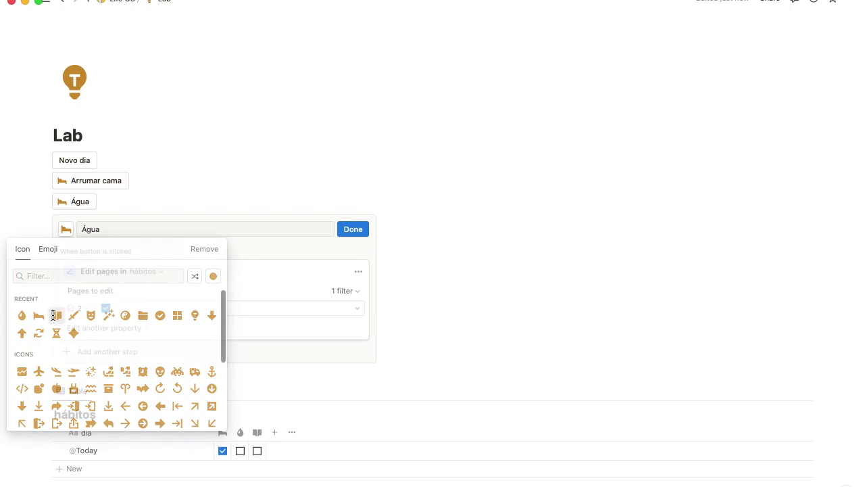
left_click(22, 315)
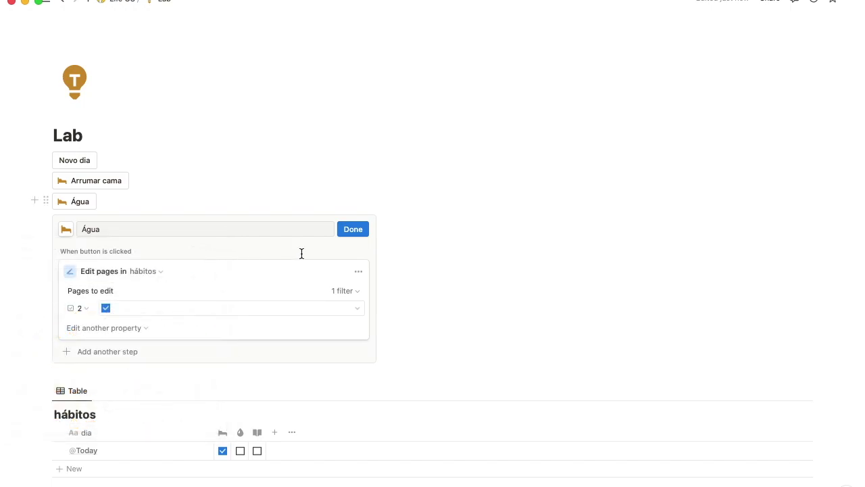
left_click(353, 230)
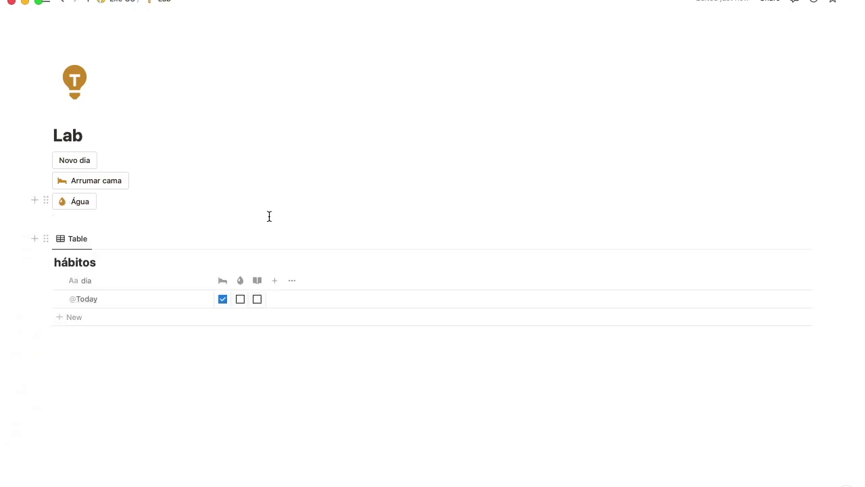
left_click(75, 206)
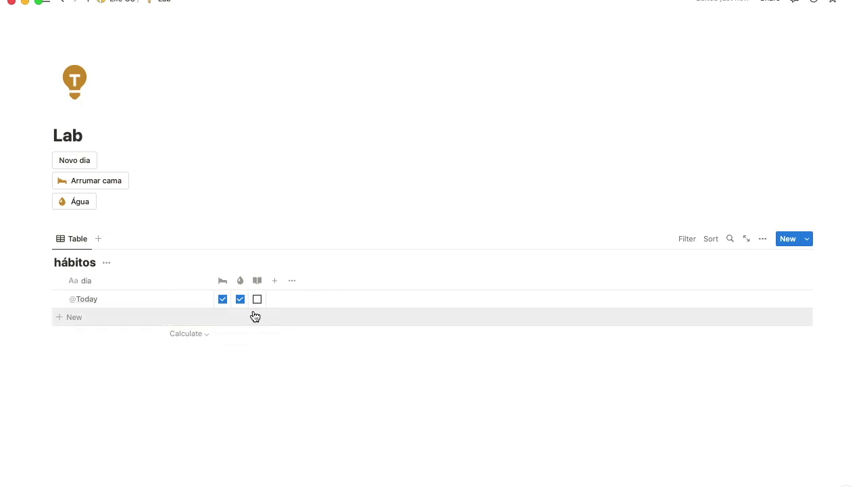
Check the book habit in today's row and narrow the dia column to fit its content.
left_click(258, 299)
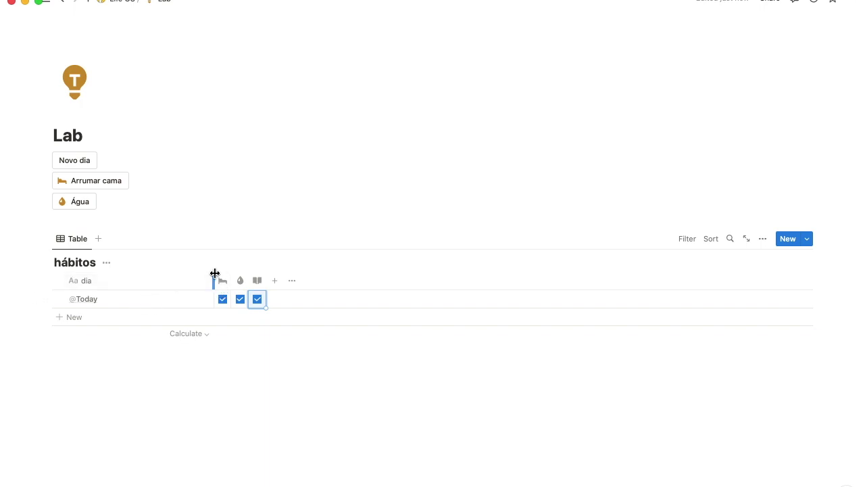
left_click_drag(213, 274, 95, 262)
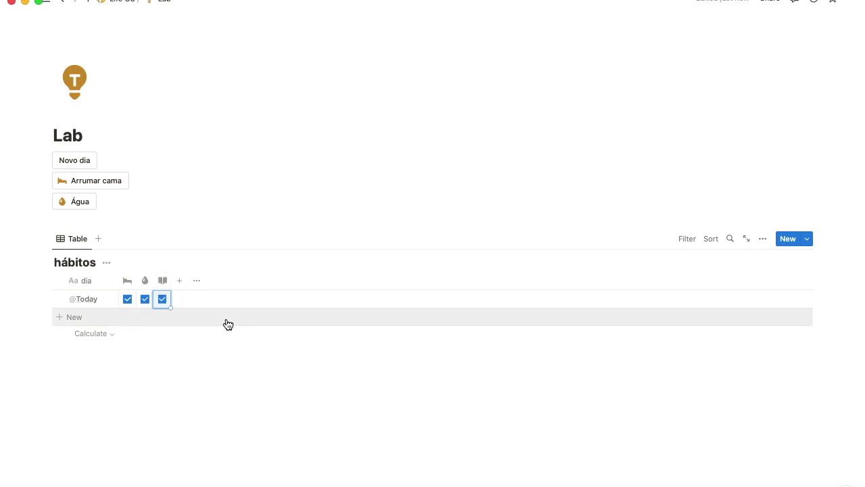
left_click_drag(119, 212, 44, 154)
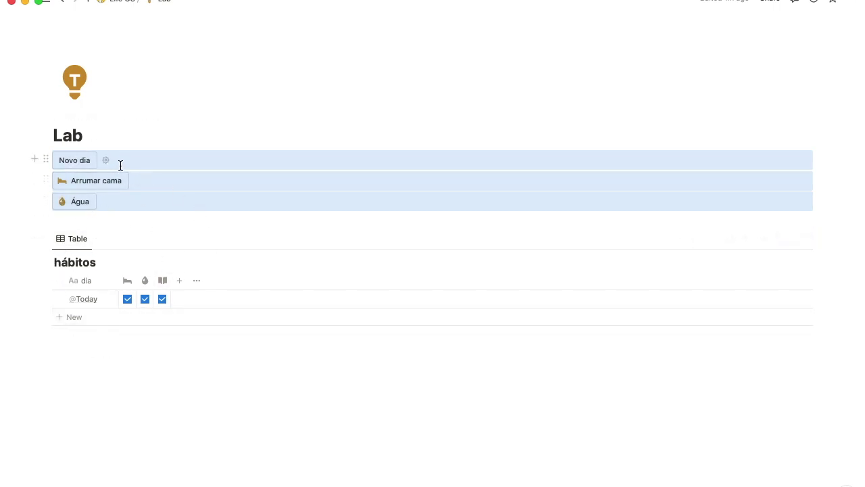
left_click(104, 137)
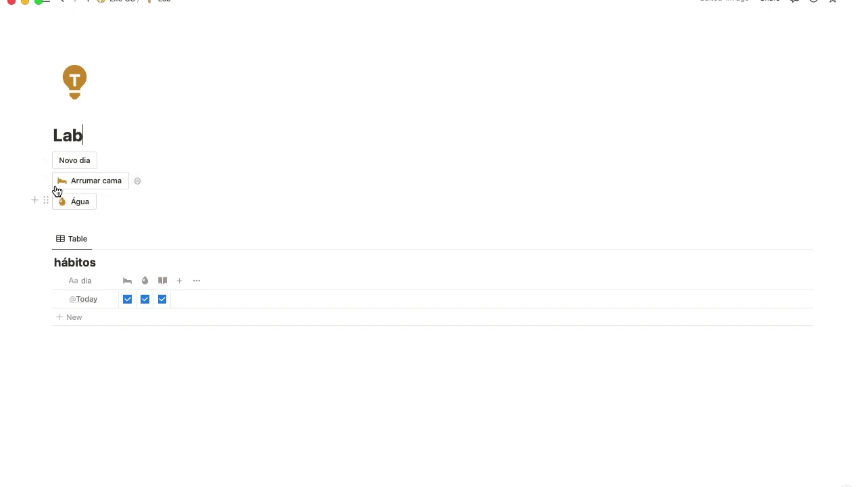
left_click(87, 188)
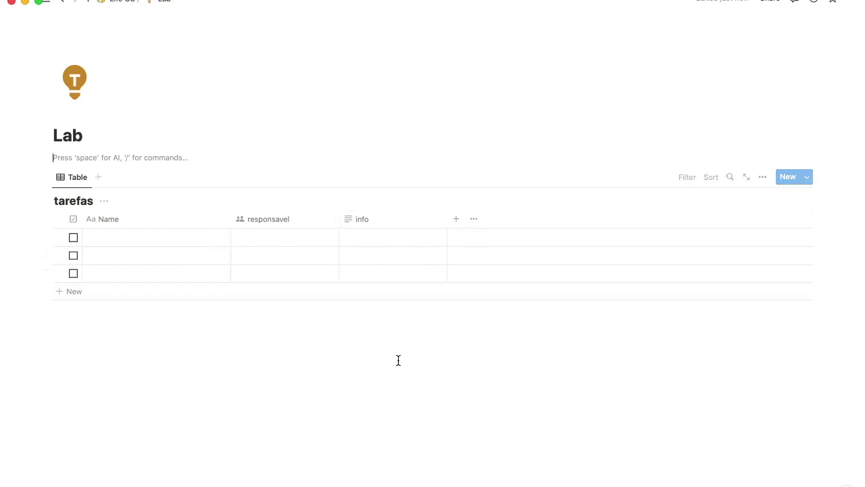
Insert a button block in the empty line above the tarefas table and give it an "Add page to" action.
left_click(104, 156)
type("/")
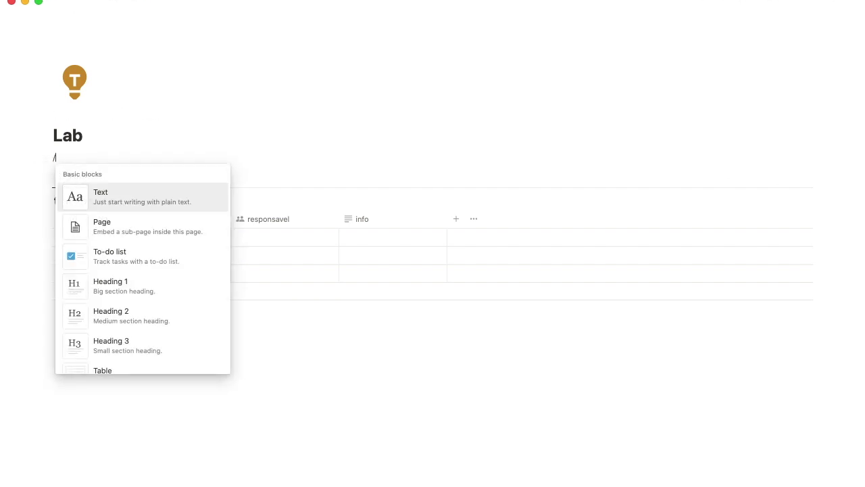
type("butt")
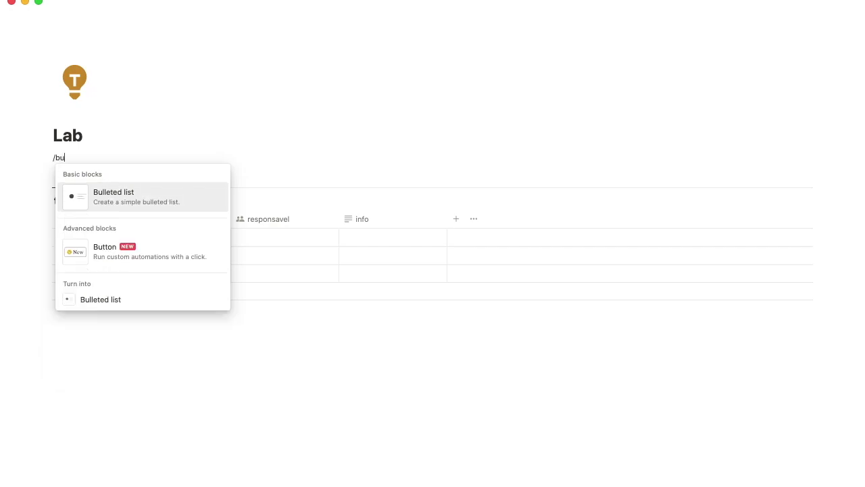
left_click(113, 194)
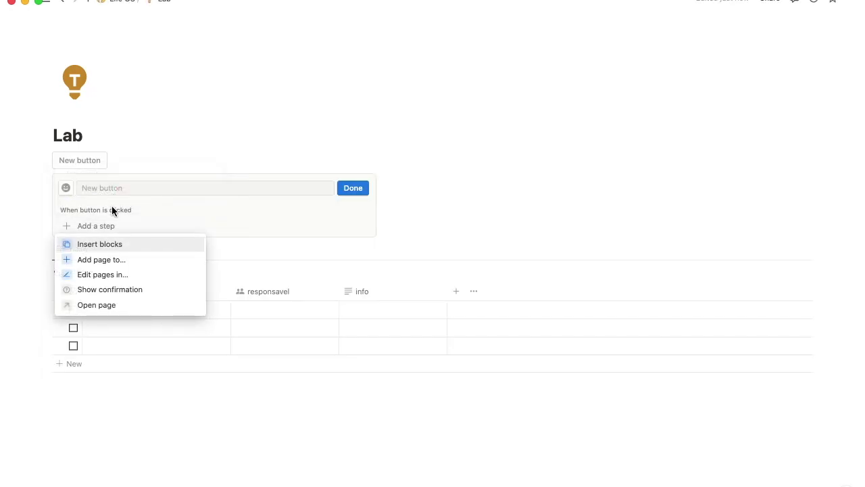
left_click(122, 266)
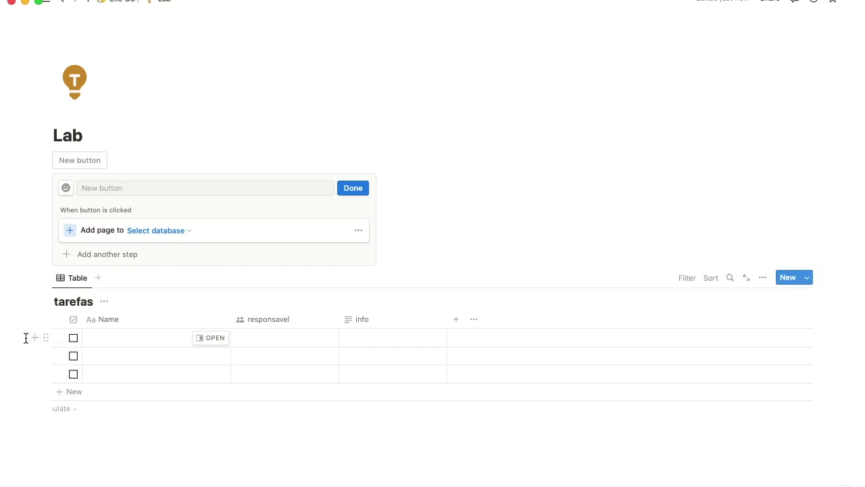
Delete the three blank rows from the tarefas table.
left_click_drag(17, 337, 184, 380)
key("BackSpace")
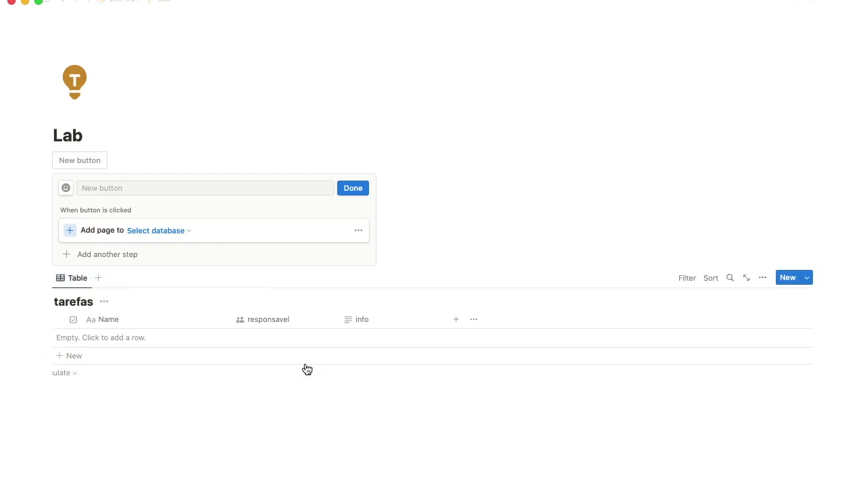
Name the new button "Checklist" and give it the round check mark icon.
left_click(137, 189)
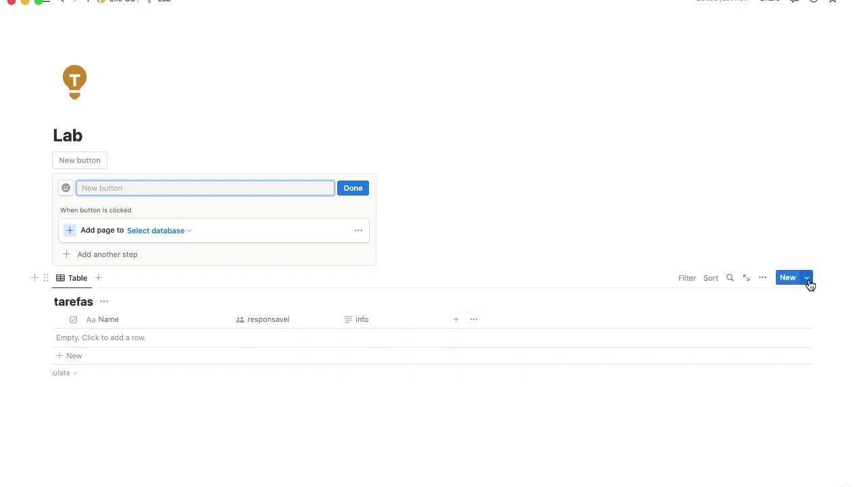
left_click(808, 277)
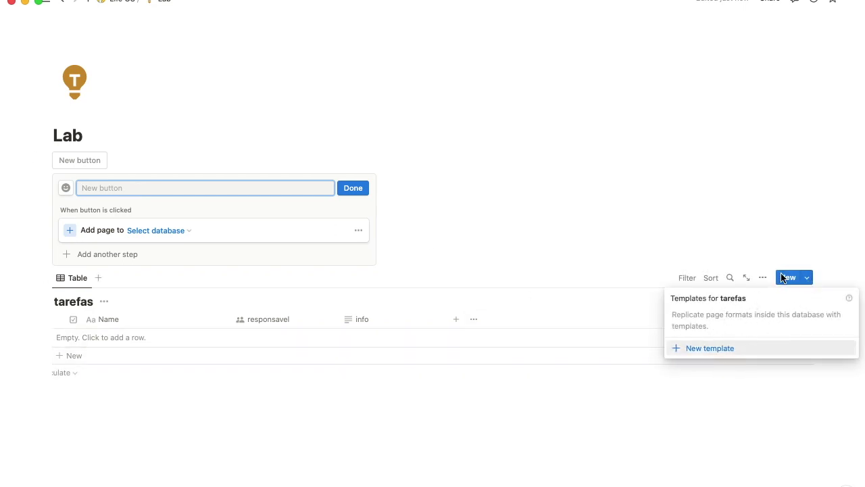
left_click(807, 277)
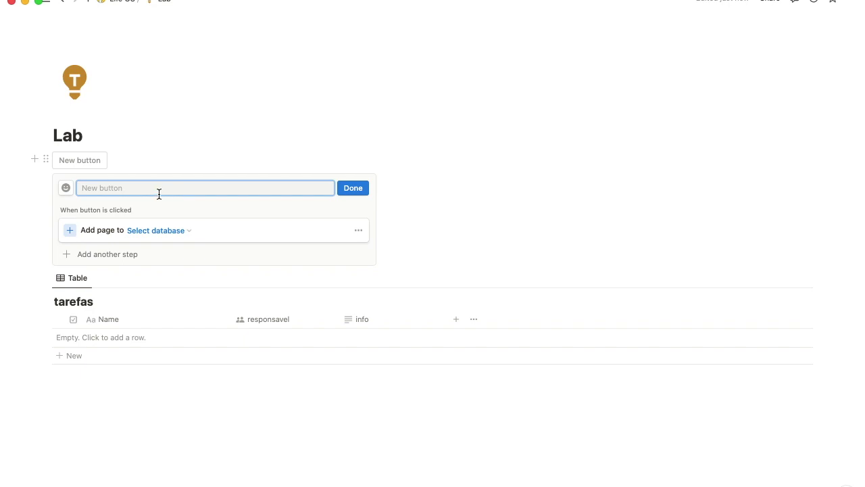
type("Che")
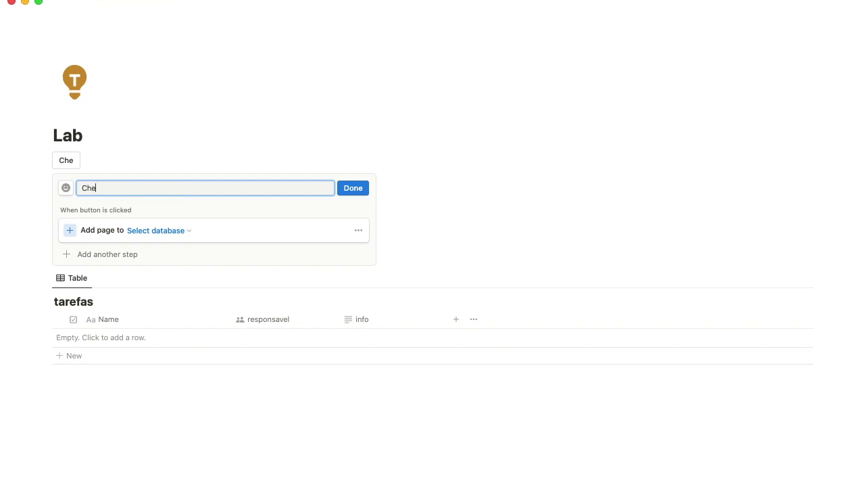
type("cklist")
left_click(66, 188)
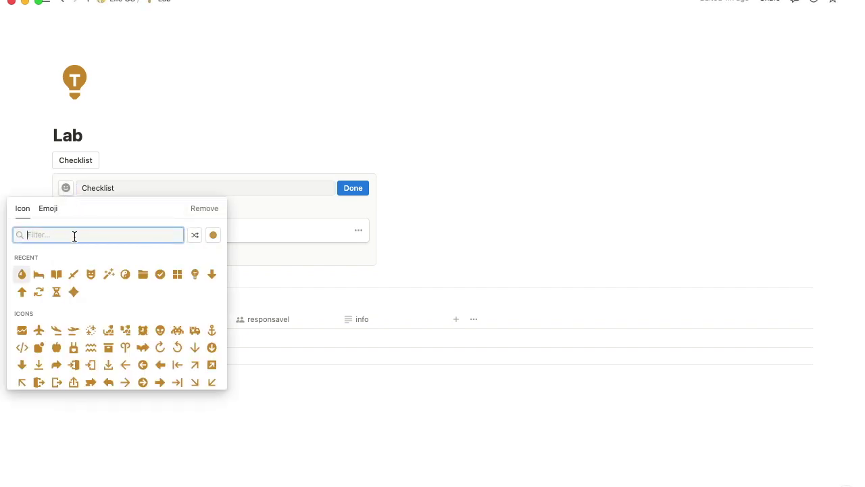
left_click(159, 274)
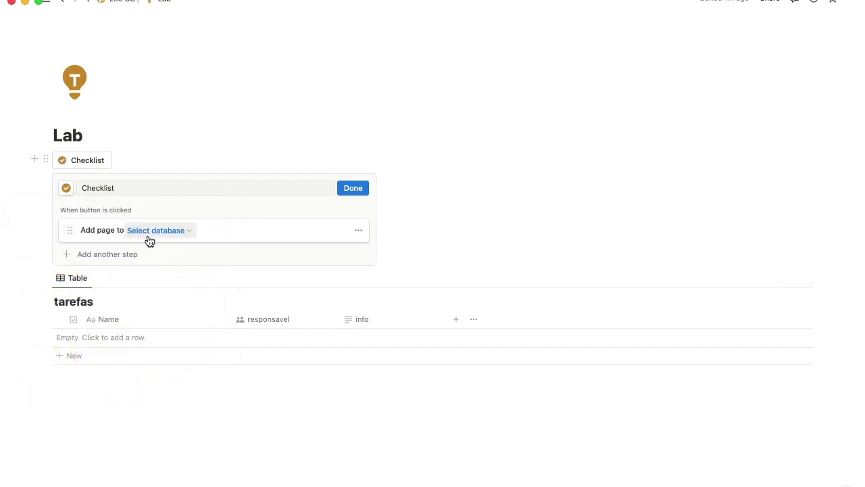
Set the target of the "Add page to" action to the tarefas database located in Life OS / Lab.
left_click(149, 230)
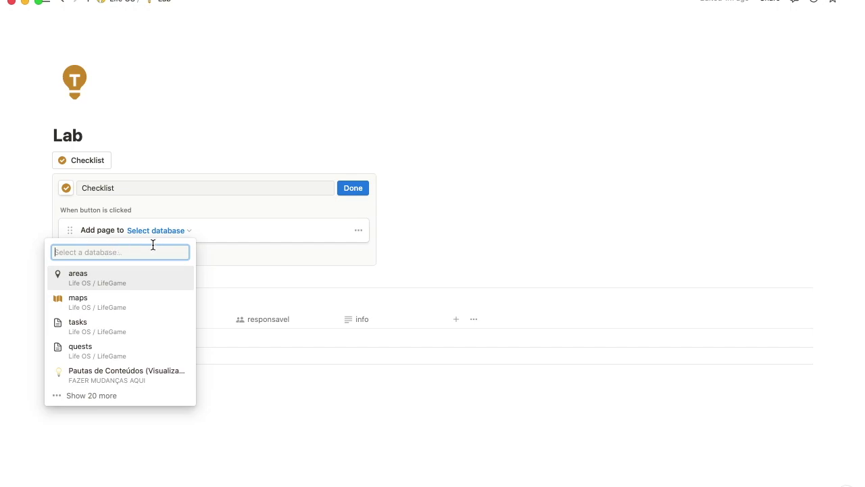
left_click(219, 233)
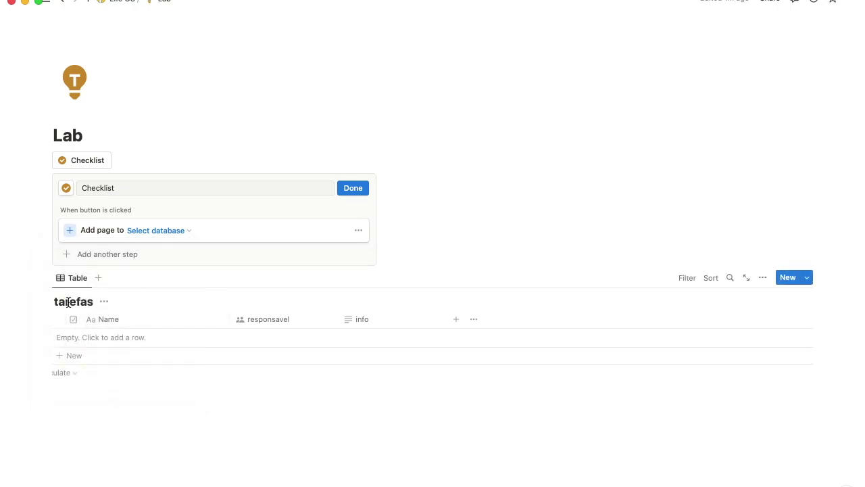
left_click(162, 234)
type("tarefas")
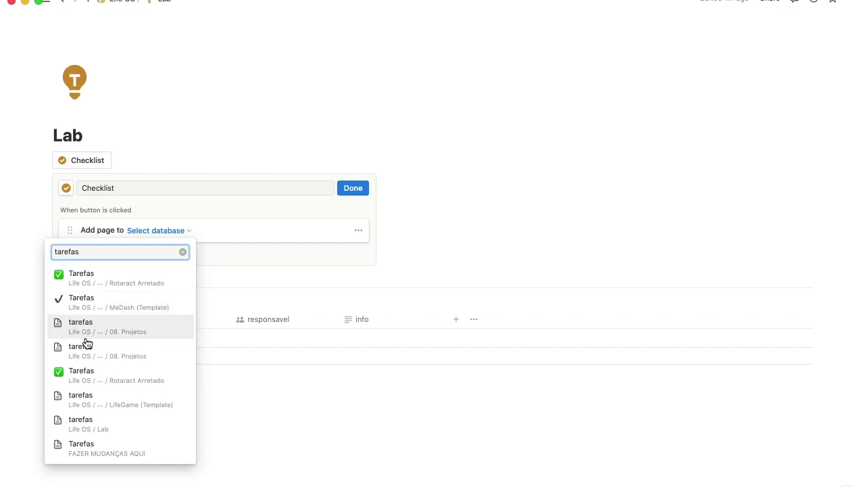
left_click(106, 430)
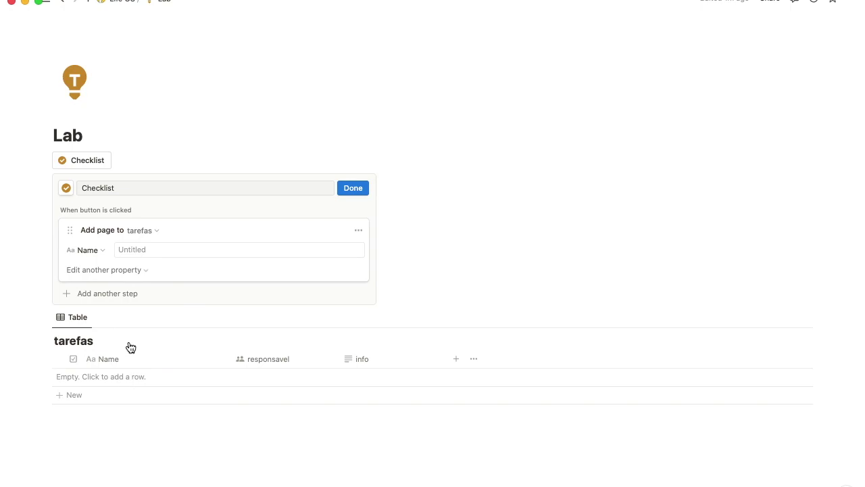
Name the page to add "Revisar a agenda" and set its responsavel property to the first person listed below "Person who clicked button".
left_click(144, 249)
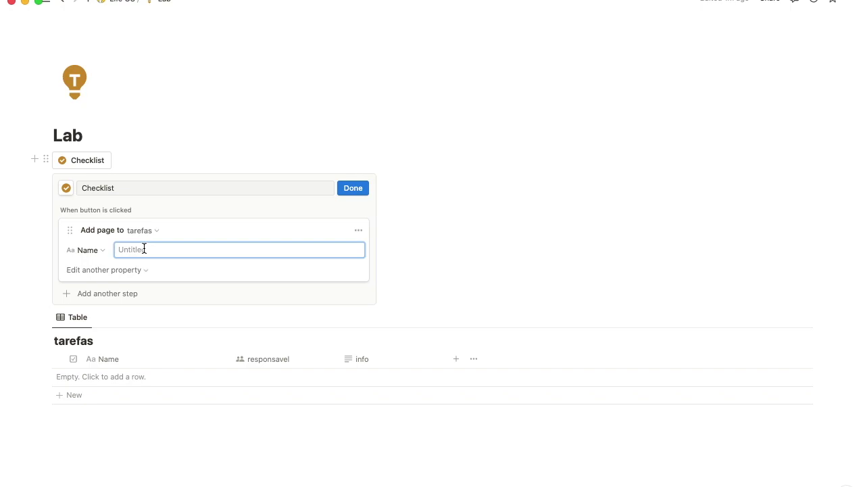
type("Revisar a agenda")
left_click(131, 270)
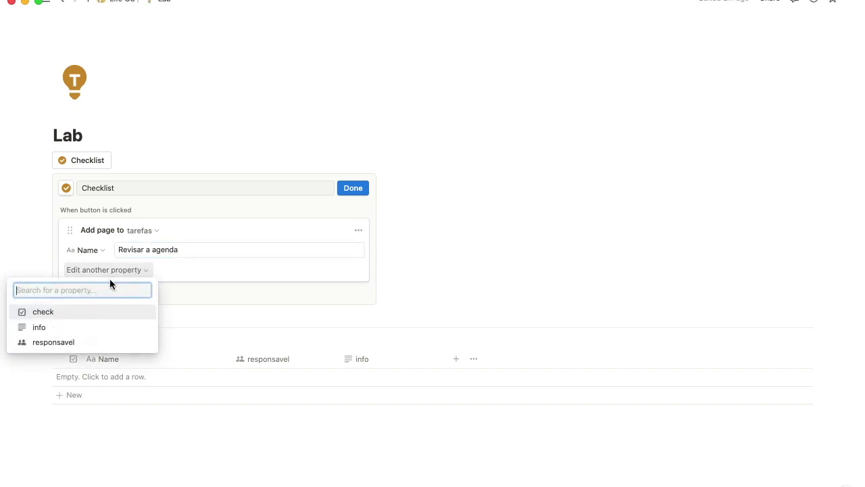
left_click(55, 343)
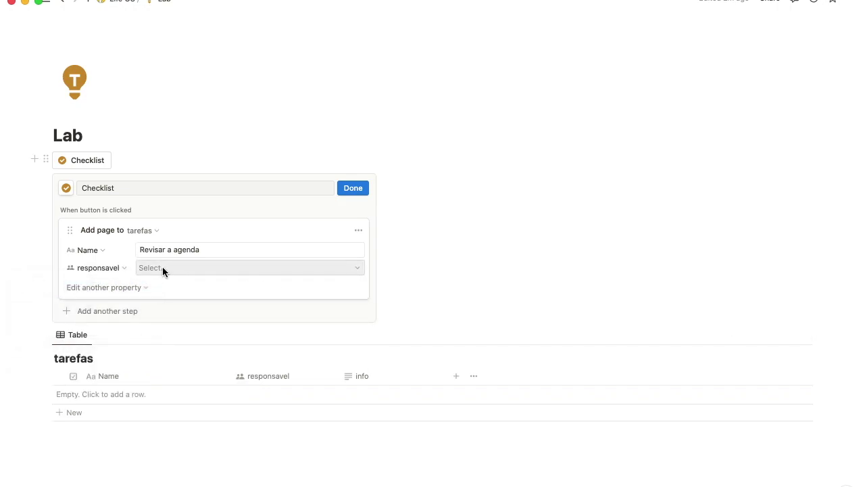
left_click(163, 266)
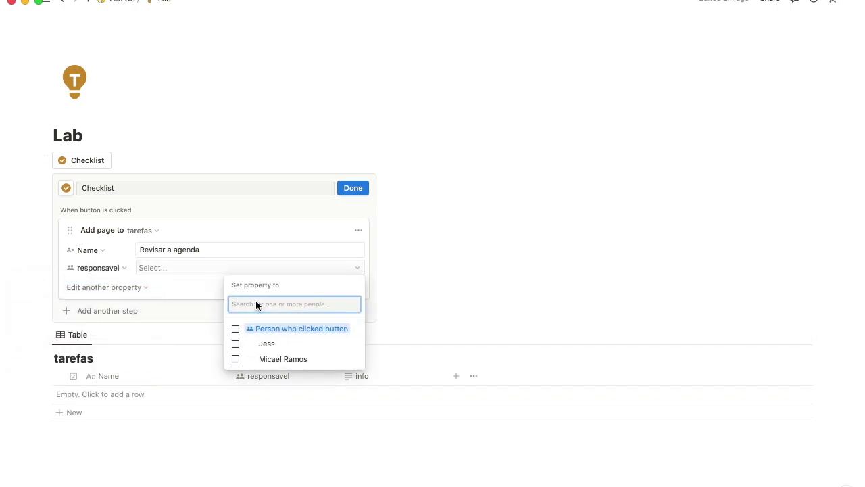
left_click(276, 347)
left_click(171, 264)
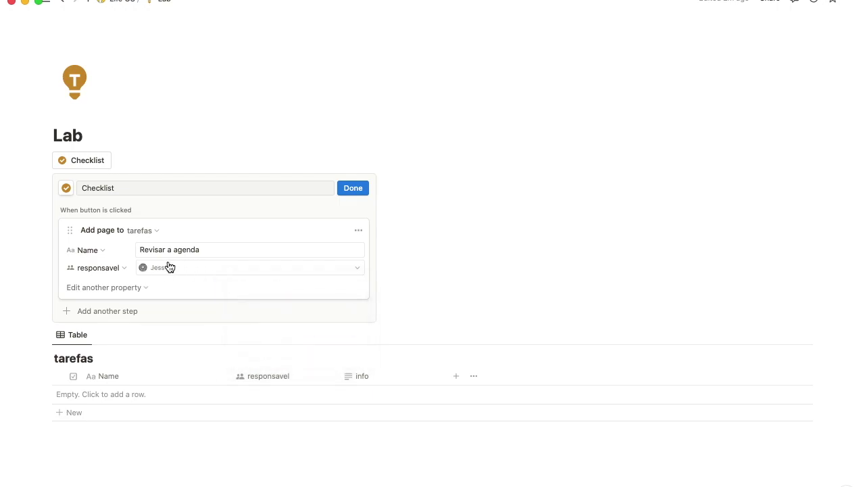
Add the info property to the action and fill it with the filler text "jhdiuehnfiuxmrhigh,aihfirhfbkdjhfskjdhflkjsd".
left_click(128, 286)
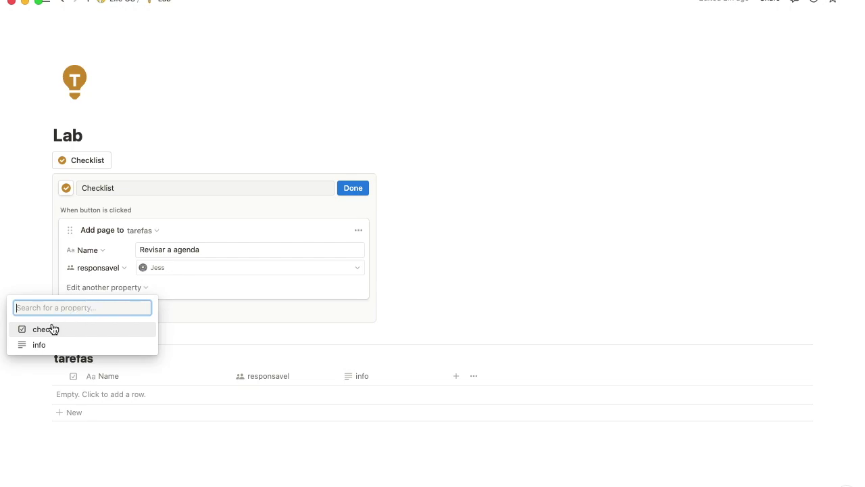
left_click(42, 345)
left_click(159, 285)
type("jhdiuehnfiuxmrhigh,aihfirhfbkdjhfskjdhflkjsd")
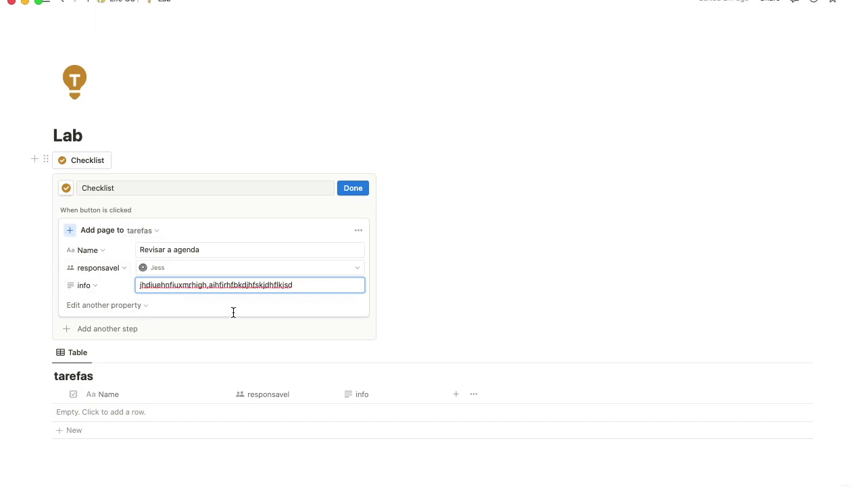
left_click(222, 218)
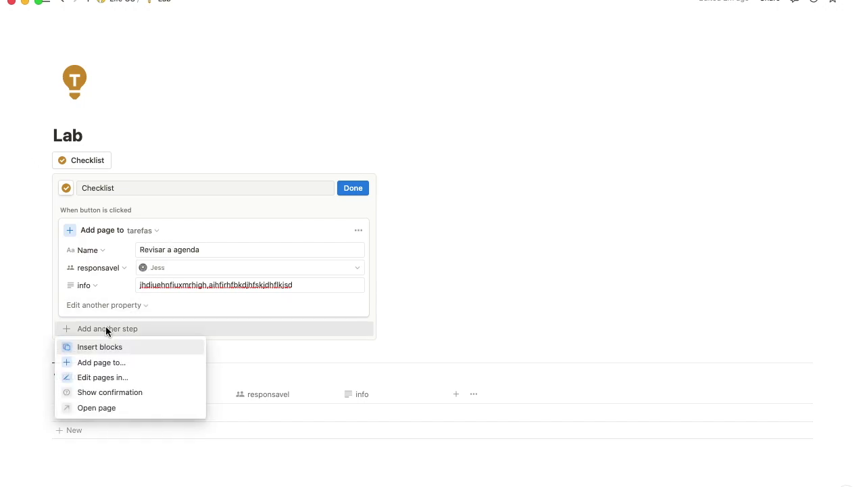
Add a second "Add page to" action targeting the tarefas database and open its Name value for editing.
left_click(111, 362)
left_click(164, 332)
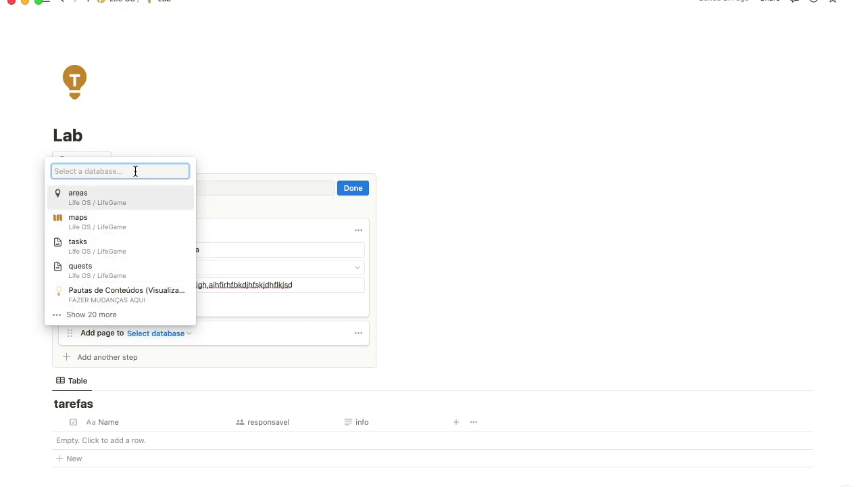
type("tarefas")
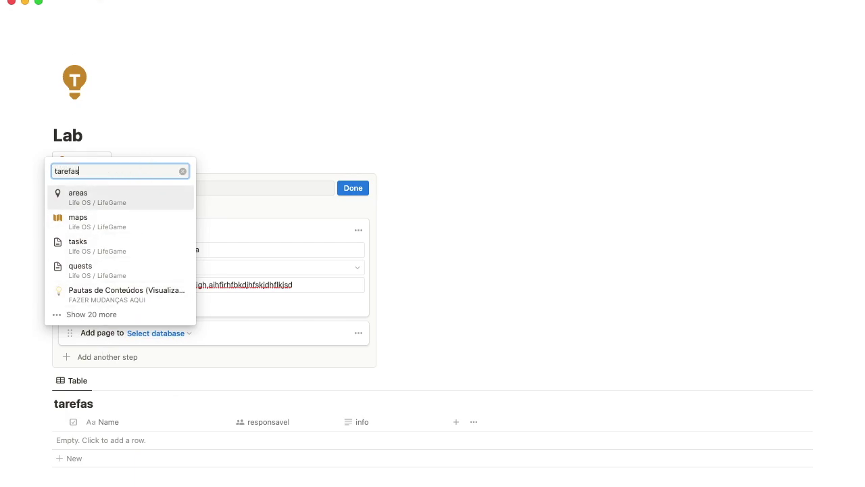
left_click(106, 292)
left_click(175, 353)
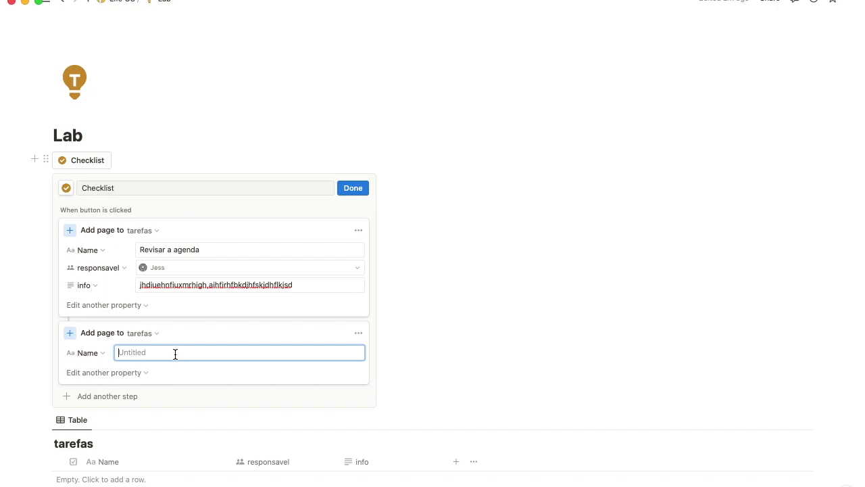
Name the second action's page "solicitar documentos" and set its responsavel property to the last person in the list.
type("solicitar documentos")
left_click(118, 372)
left_click(54, 445)
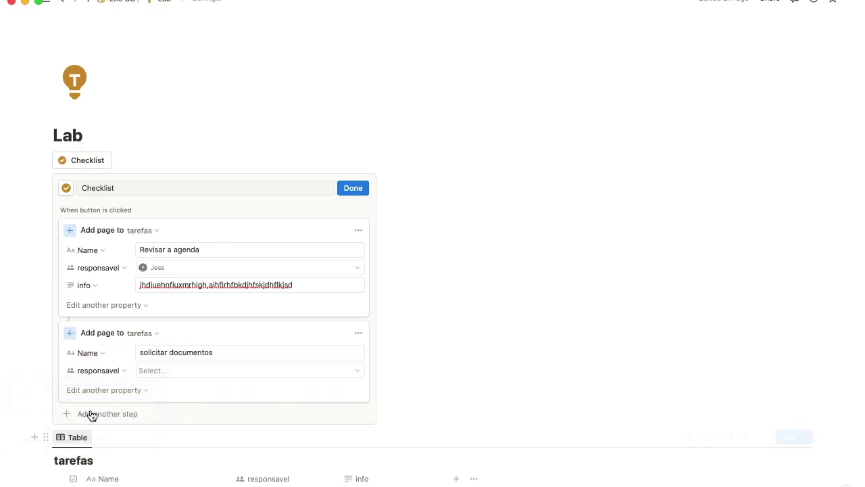
left_click(170, 376)
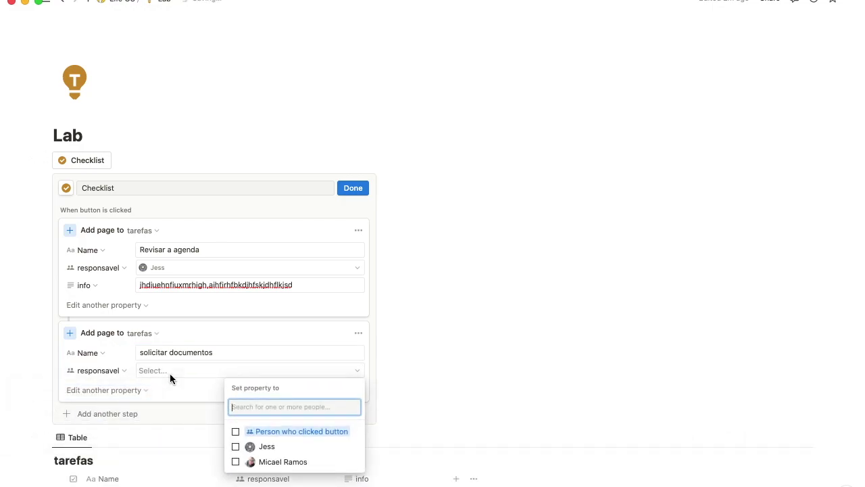
left_click(300, 464)
key("Escape")
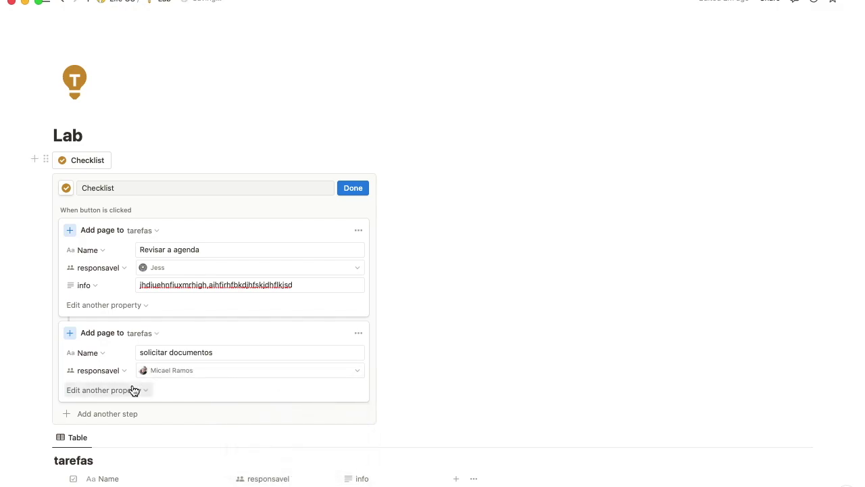
Add the info property to the second action and fill it with the filler text "jshdhdjskhdhskjshaiuhkksjhdkajhdkfjhskdjhfs".
scroll(149, 345, "down", 2)
left_click(111, 336)
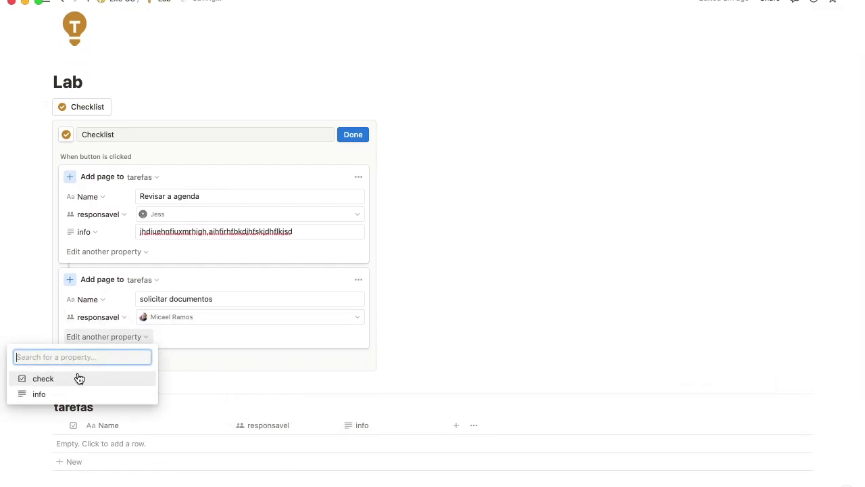
left_click(62, 394)
left_click(163, 335)
type("jshdhdjskhdhskjshaiuhkksjhdkajhdkfjhskdjhfs")
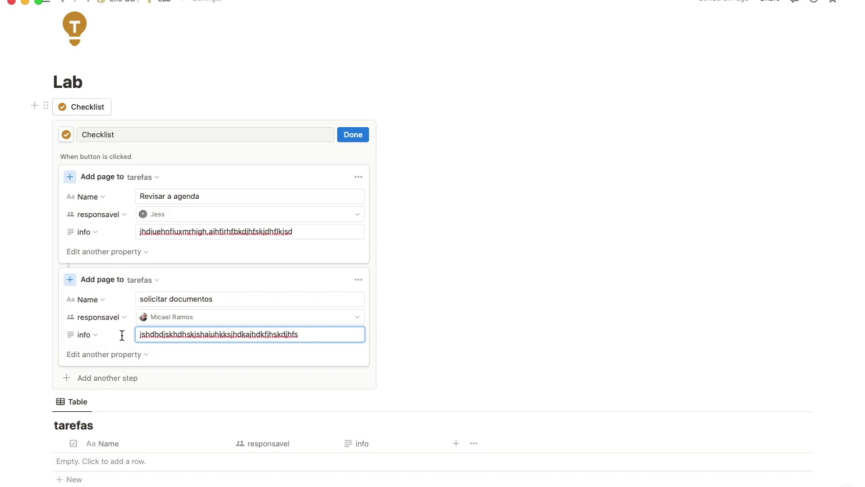
left_click(122, 335)
left_click(156, 332)
double_click(156, 332)
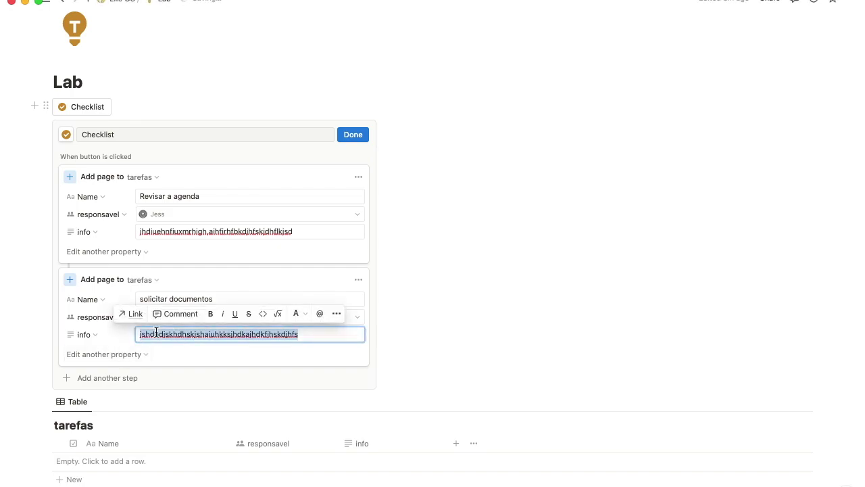
left_click(118, 339)
left_click(112, 379)
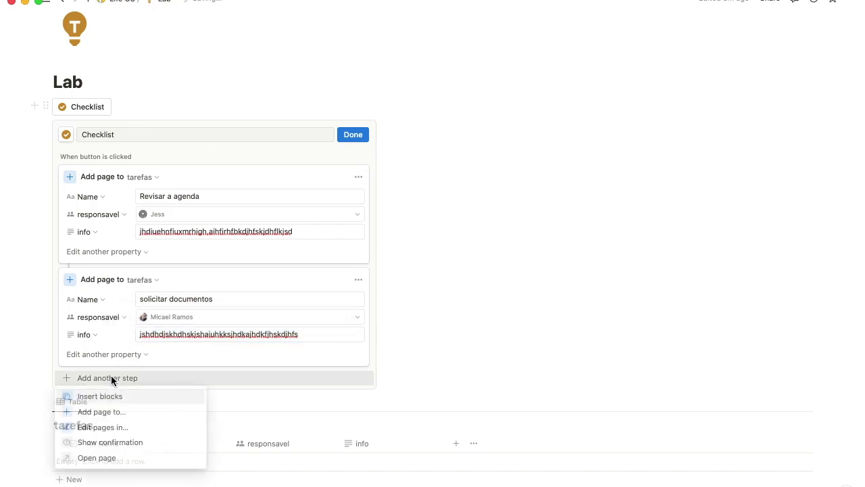
left_click(117, 412)
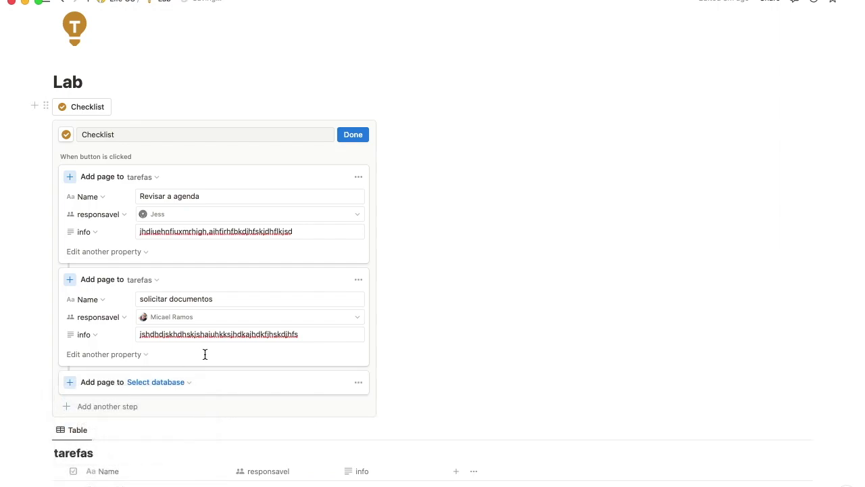
scroll(172, 280, "down", 4)
left_click(171, 248)
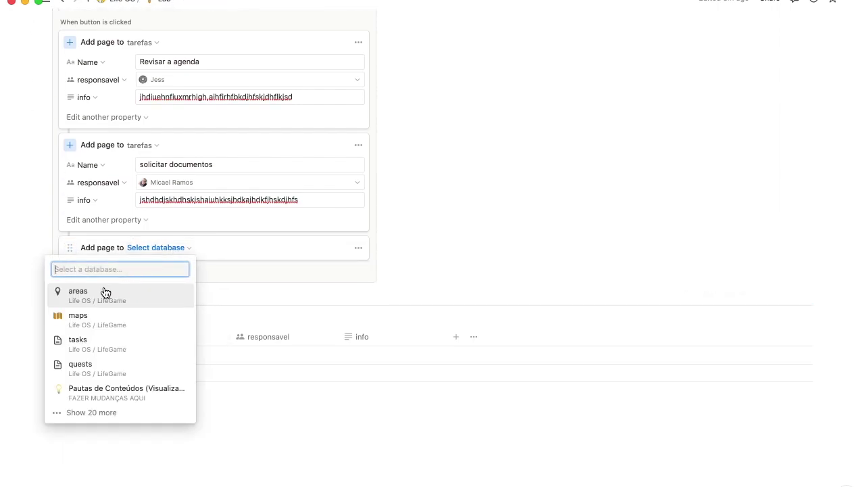
type("tarefas")
left_click(182, 269)
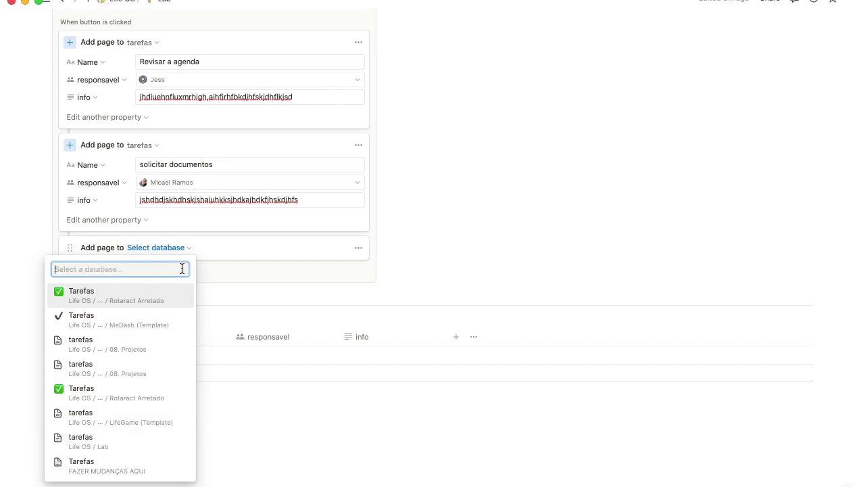
left_click(359, 248)
left_click(359, 249)
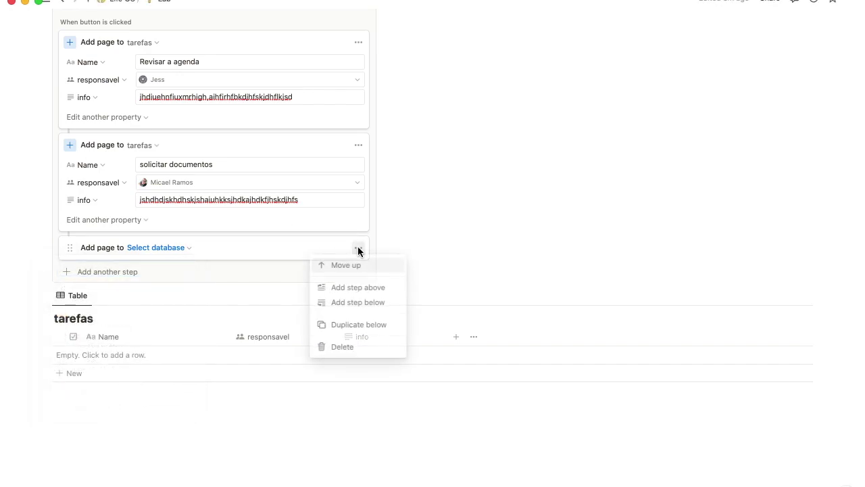
left_click(348, 347)
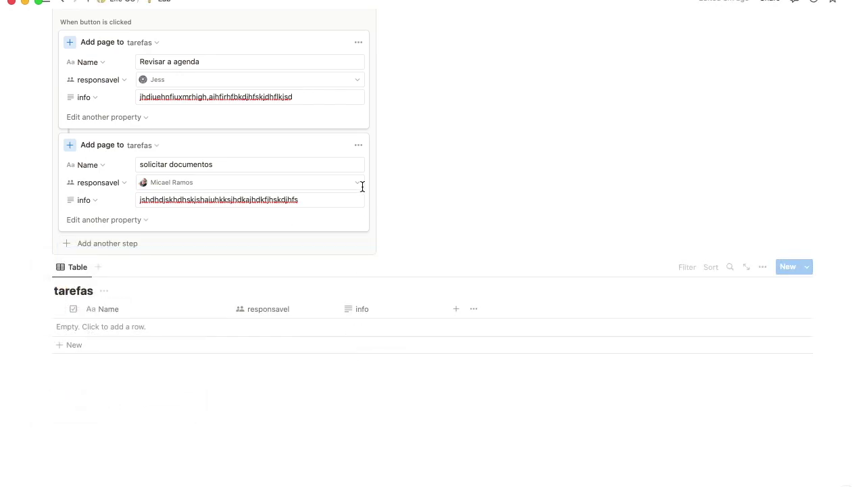
Duplicate the "solicitar documentos" action below itself and set the copy's responsavel to the person assigned in the "Revisar a agenda" action.
left_click(359, 146)
left_click(343, 223)
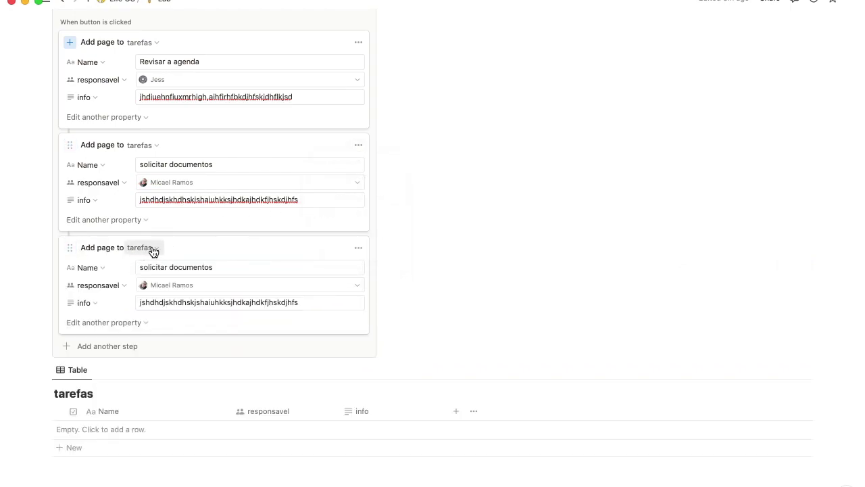
left_click(186, 292)
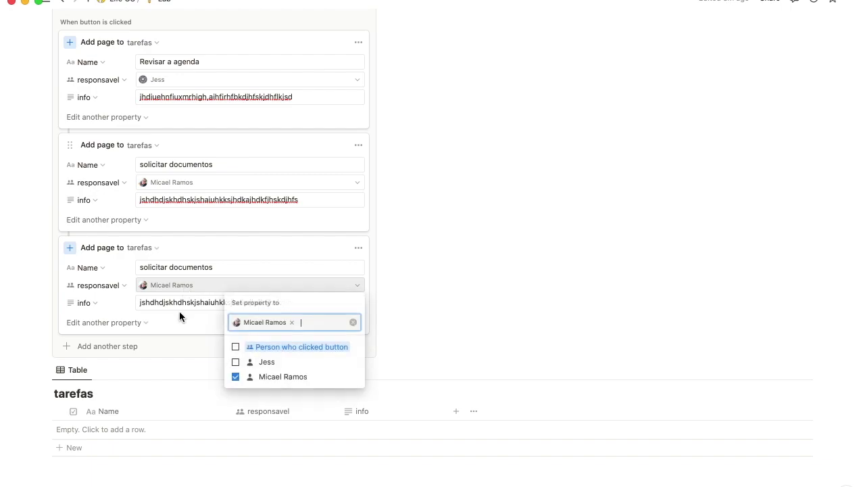
left_click(266, 374)
left_click(235, 388)
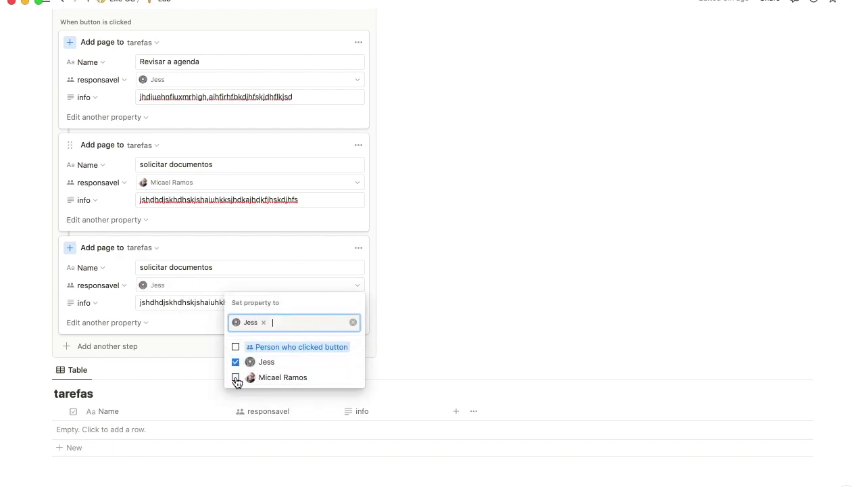
Rename the duplicated action's page to "fazer a ata" and finish editing the Checklist button.
left_click(213, 267)
triple_click(212, 267)
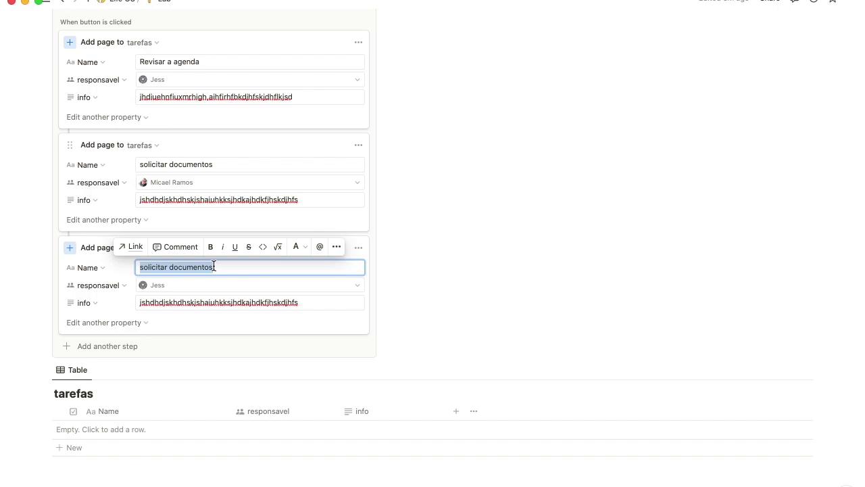
type("fazer a ata")
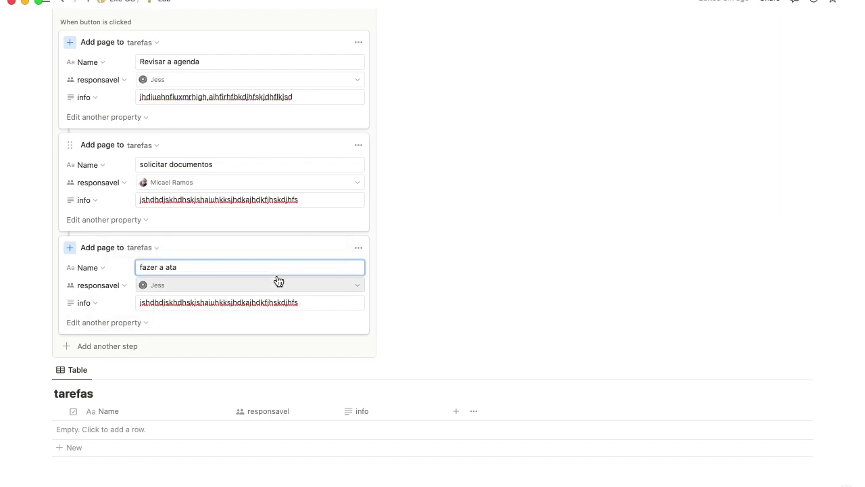
scroll(342, 247, "up", 3)
left_click(362, 103)
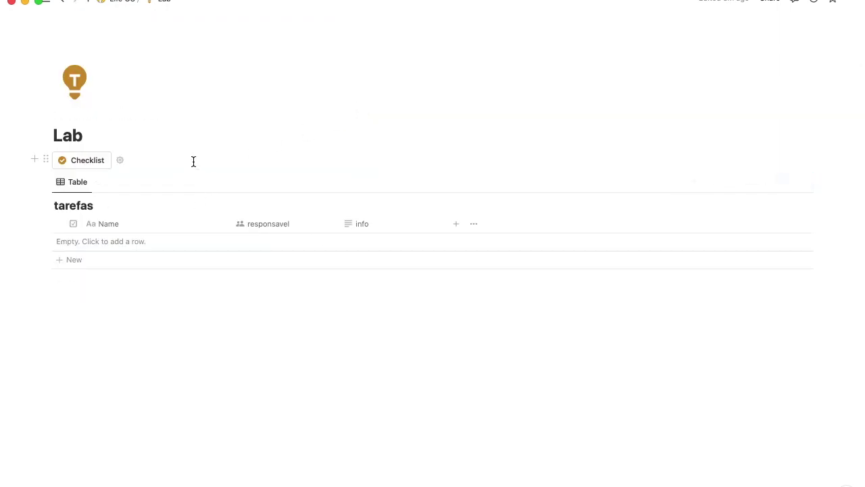
Test the Checklist button and delete the three tasks it adds to the tarefas table, doing so twice.
left_click(80, 162)
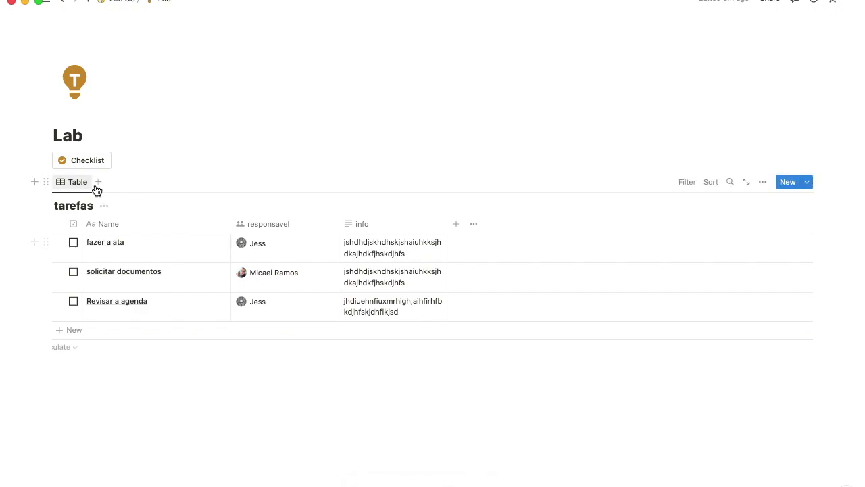
left_click_drag(25, 239, 226, 309)
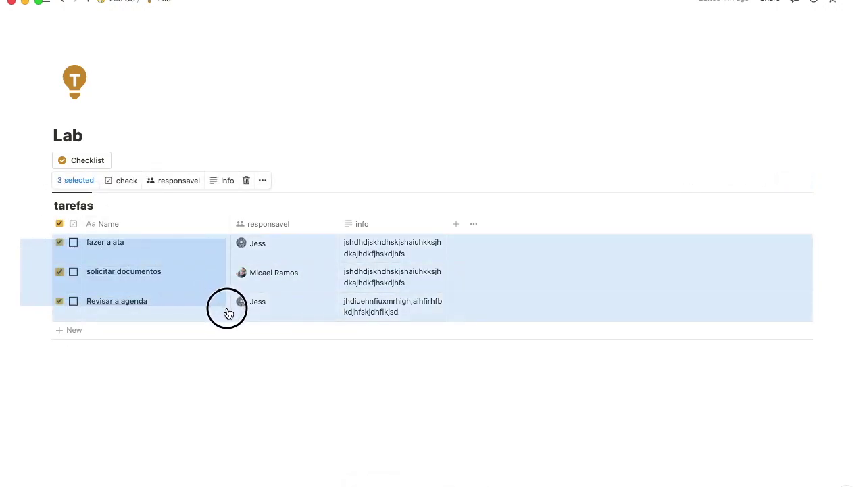
key("Delete")
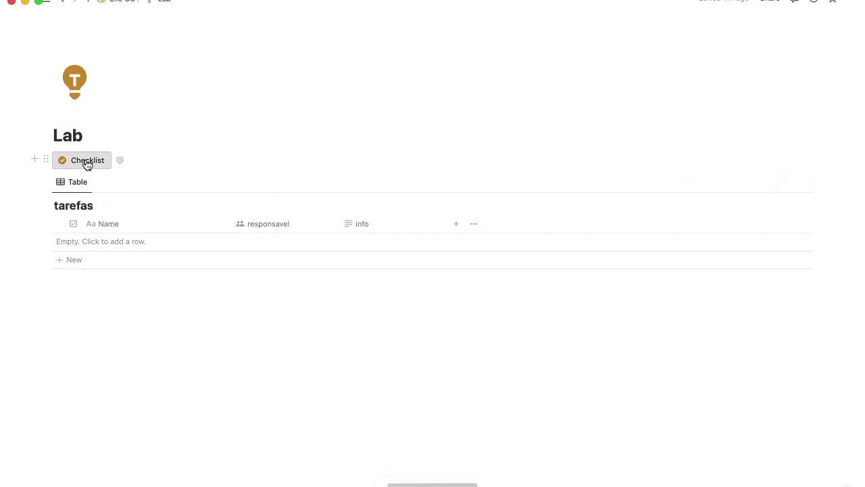
key("super+z")
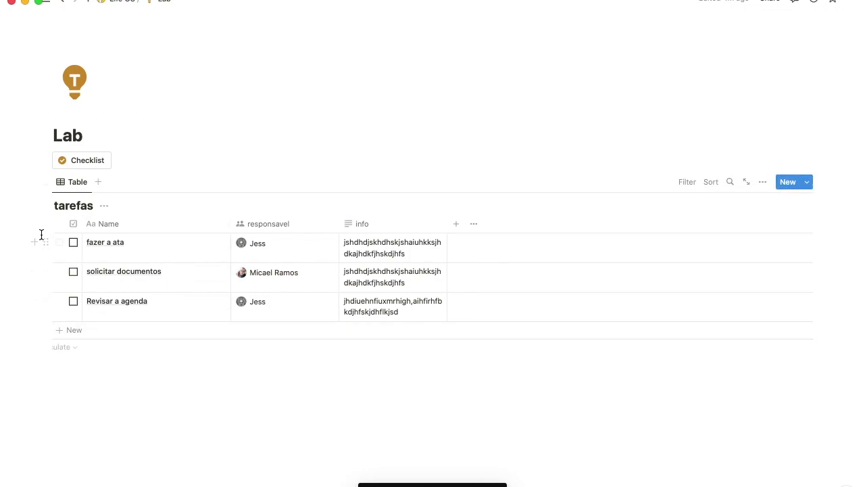
left_click_drag(22, 239, 512, 281)
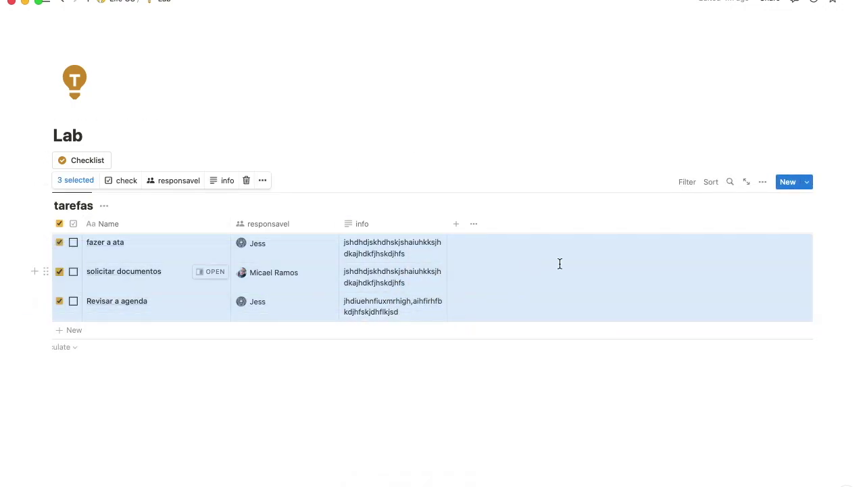
key("BackSpace")
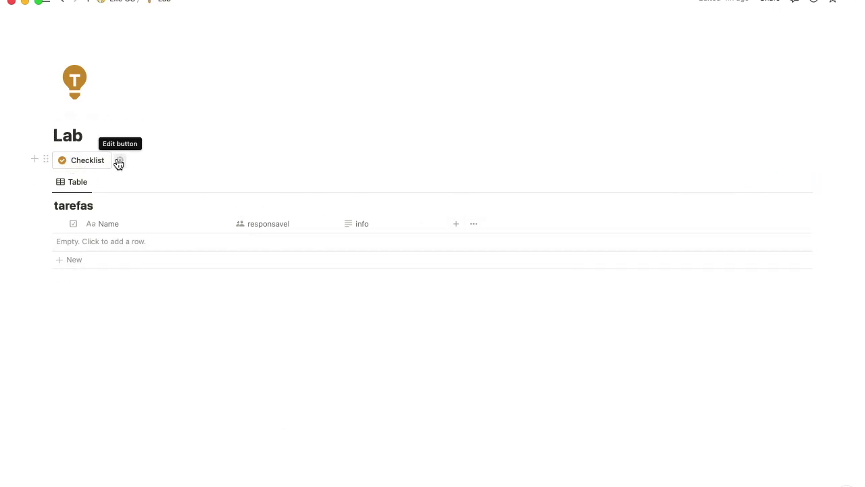
left_click(119, 161)
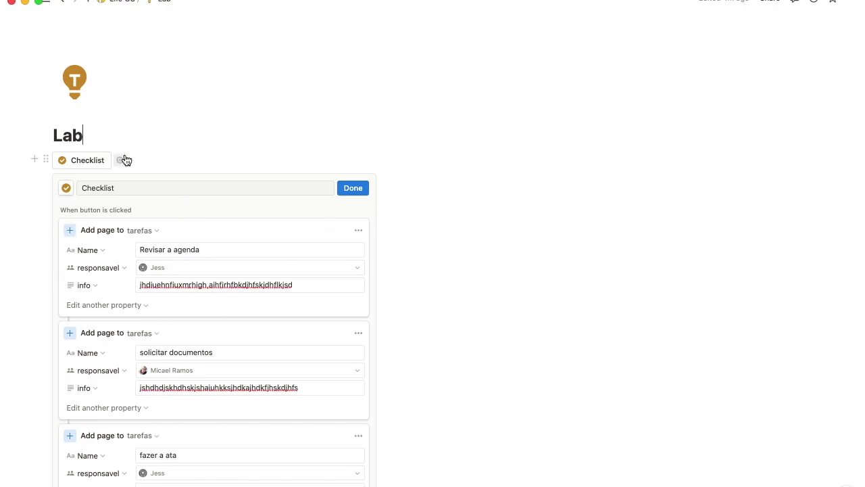
left_click(123, 160)
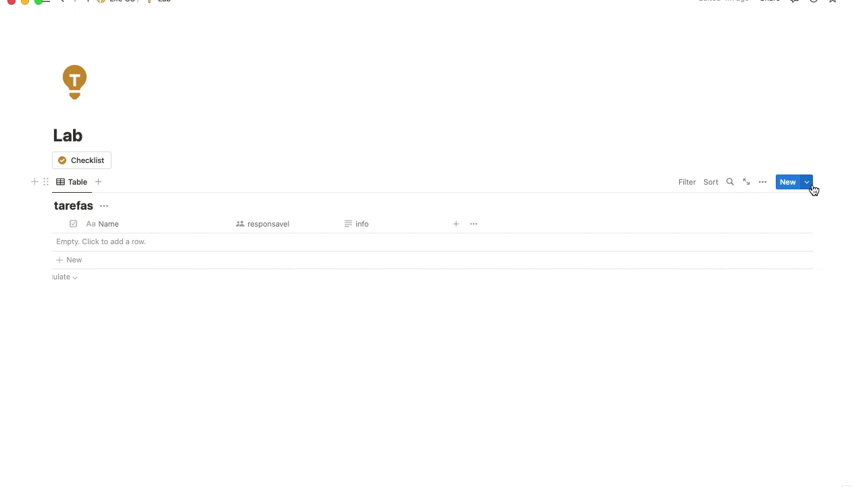
left_click(807, 183)
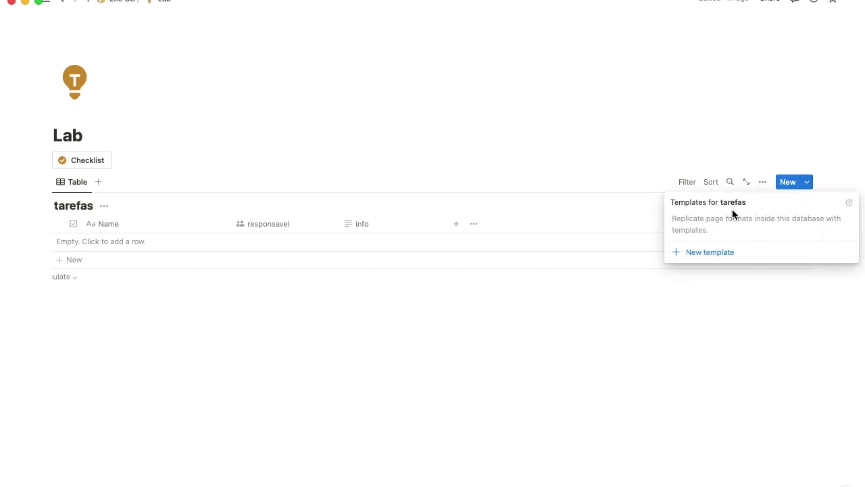
left_click(751, 128)
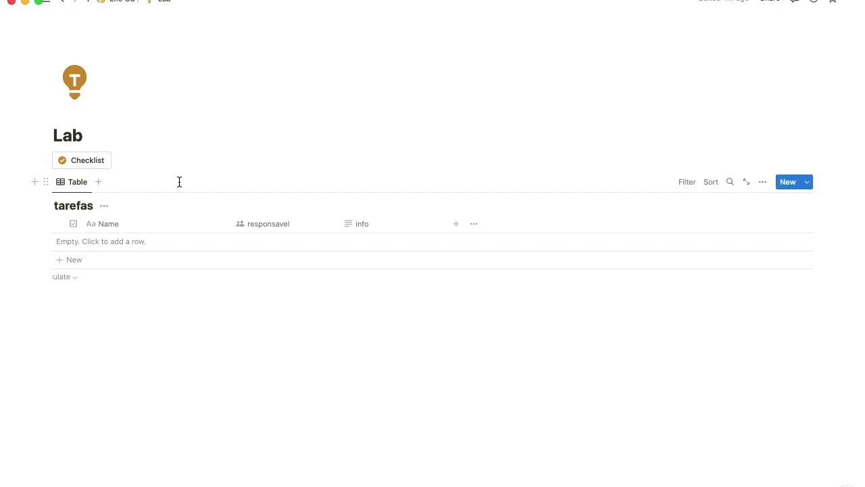
Insert a new button block directly below the Checklist button.
left_click(33, 162)
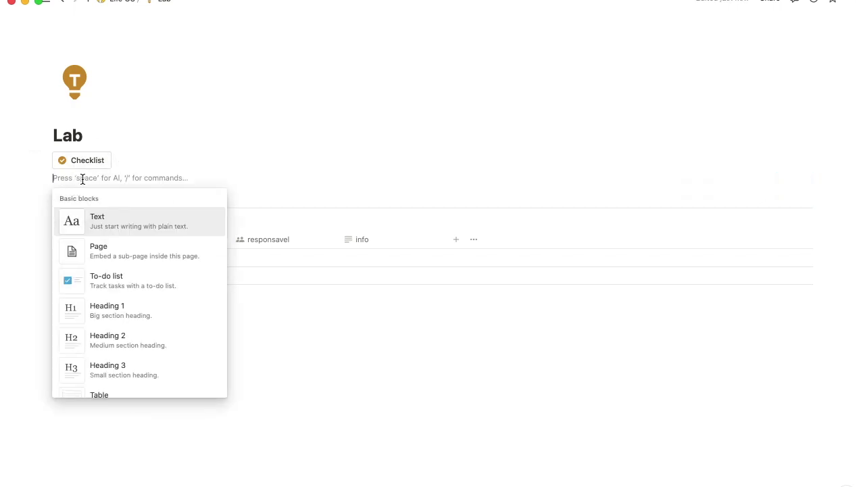
type("butt")
left_click(123, 215)
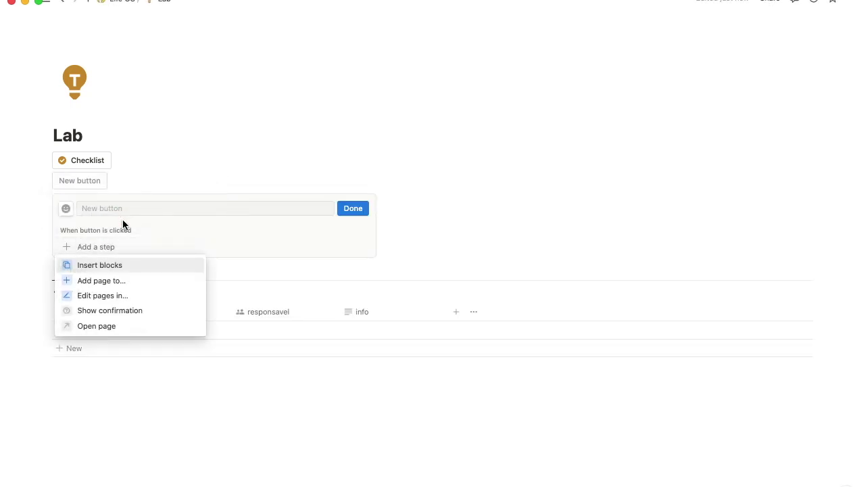
Give the new button an "Insert blocks" action containing the text "Esse é meu bloco", keeping its placement as "Below button".
left_click(107, 266)
left_click(135, 272)
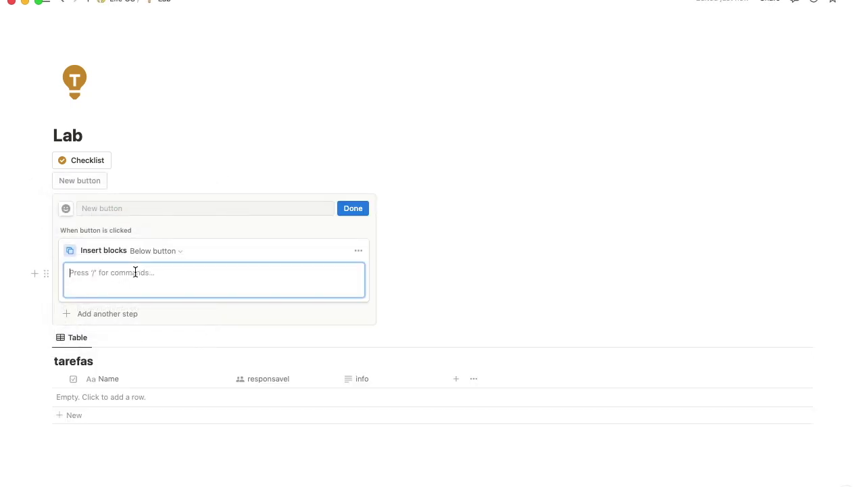
type("Esse é meu bloco")
left_click(157, 251)
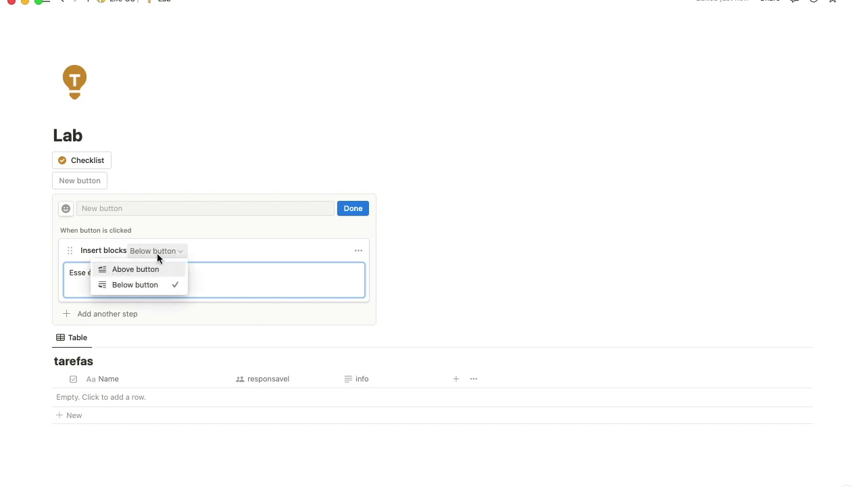
left_click(223, 247)
Add a second "Insert blocks" action placed "Above button" with the text "Esse é outro bloco (ACIMA)".
left_click(103, 314)
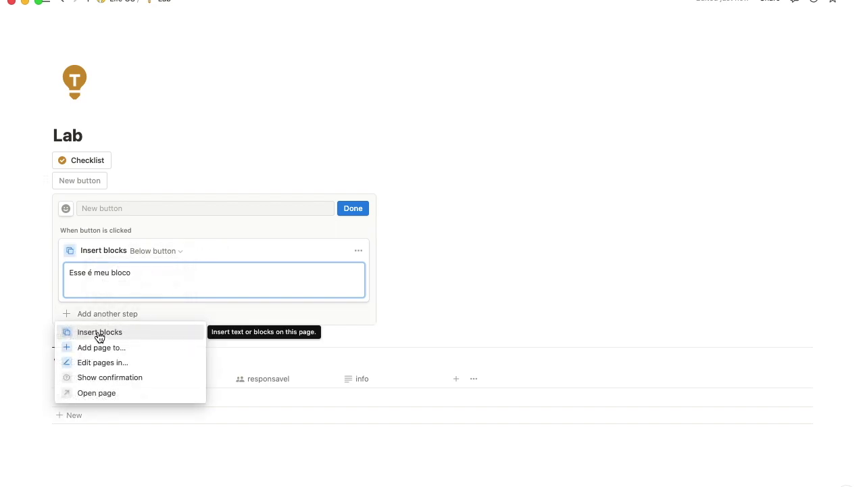
left_click(99, 332)
left_click(152, 318)
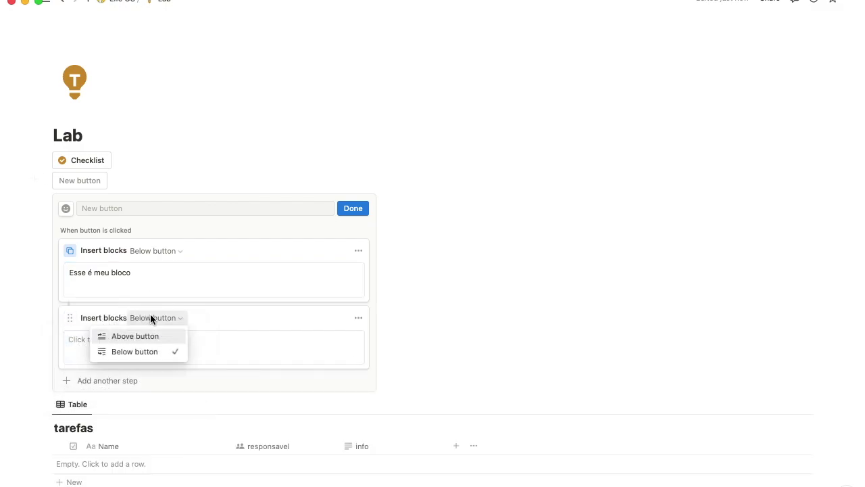
left_click(158, 334)
left_click(137, 344)
type("Esse é outro bloco (ACIMA")
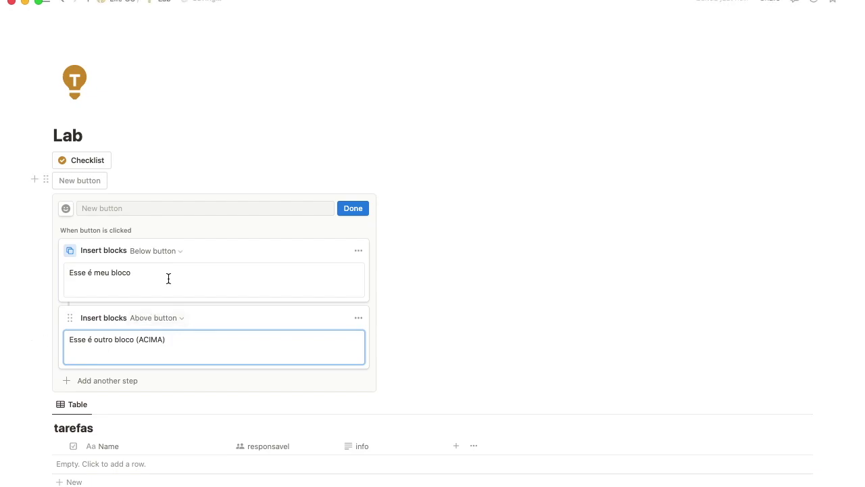
Append "(ABAIXO)" to the below-button block's text, save the new button, and run it once to insert both blocks.
left_click(168, 276)
type("(ABAIXO")
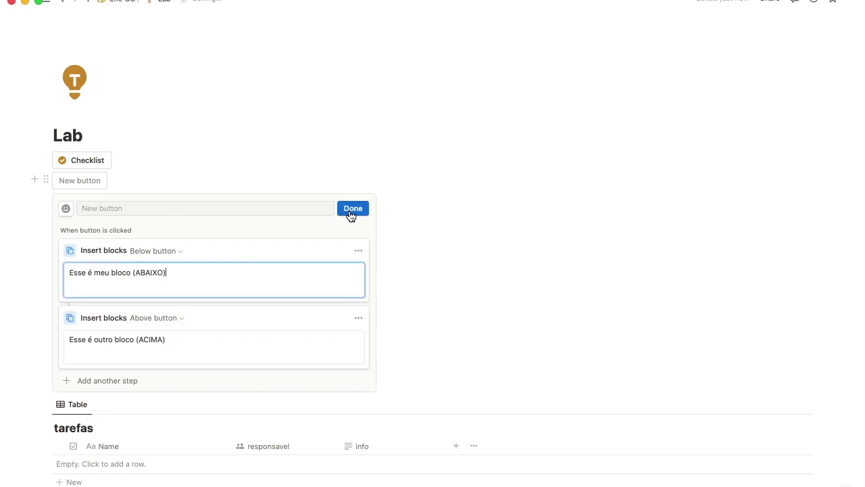
left_click(351, 211)
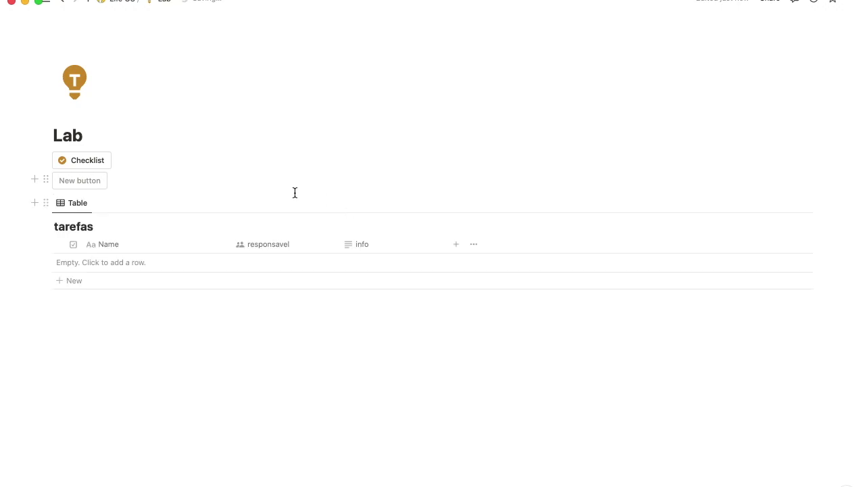
left_click(84, 187)
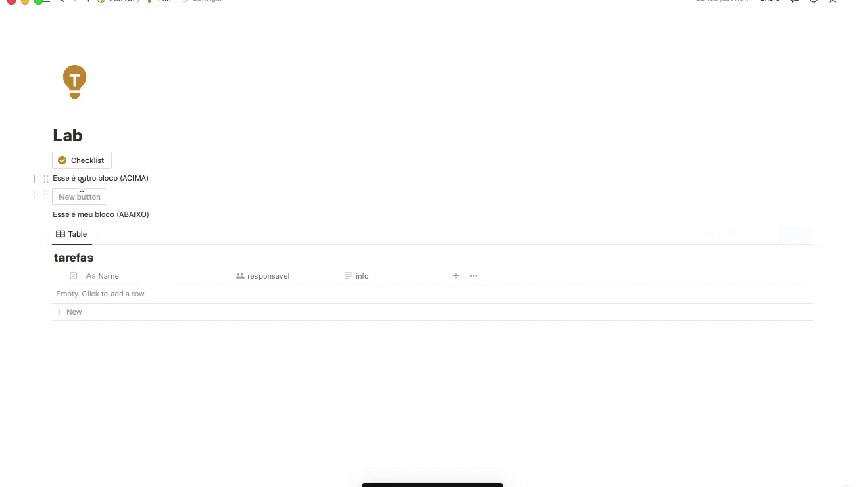
Add an "Open page" action to the new button and delete both of its "Insert blocks" actions.
left_click(118, 198)
scroll(170, 367, "down", 1)
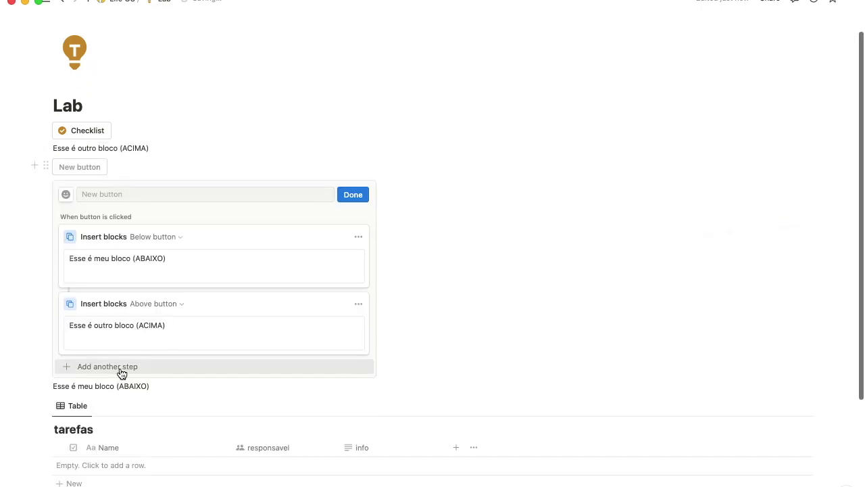
left_click(119, 367)
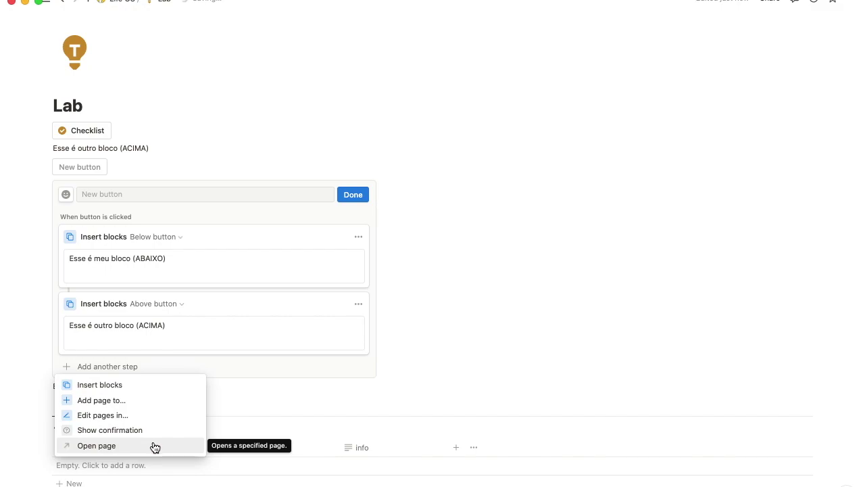
left_click(99, 446)
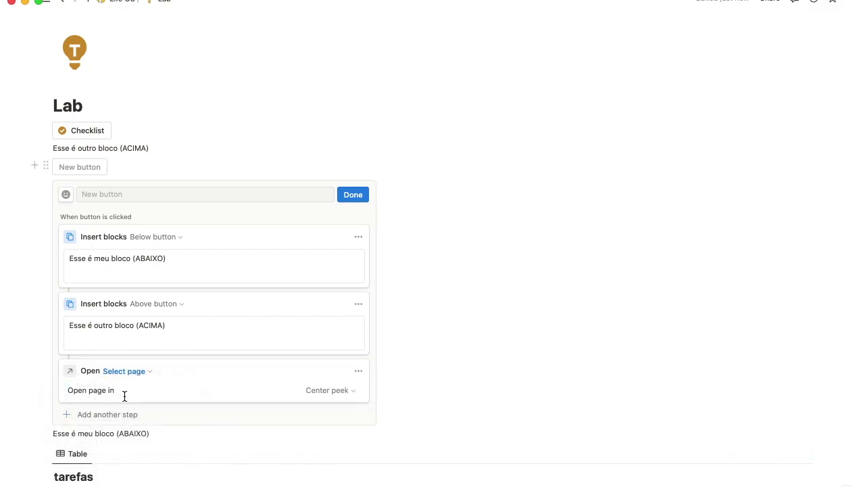
left_click(359, 307)
left_click(344, 420)
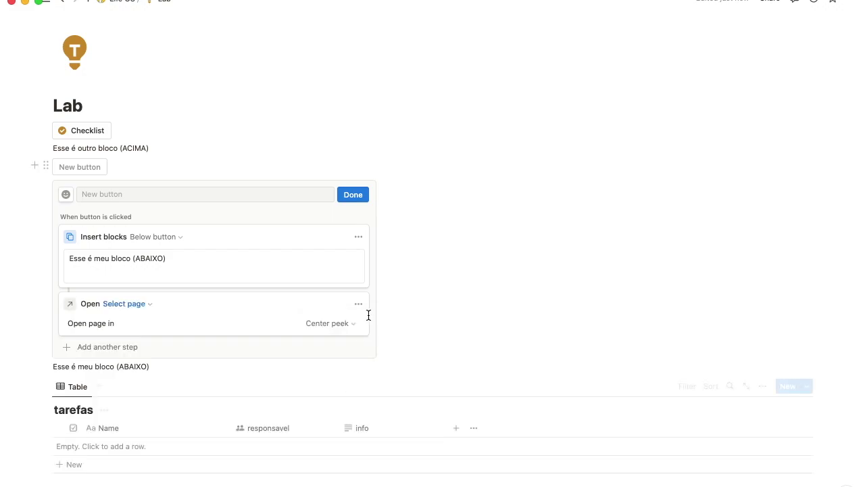
left_click(359, 238)
left_click(348, 337)
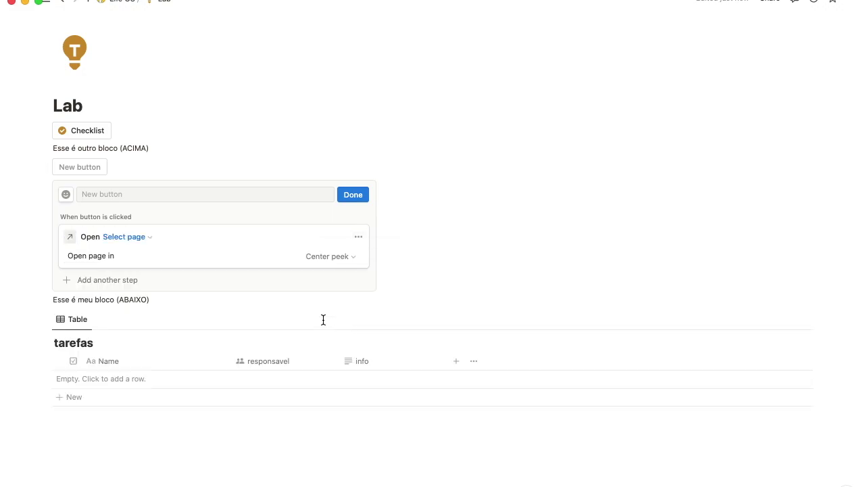
Set the open page action to "Full page" after trying "Side peek".
left_click(330, 256)
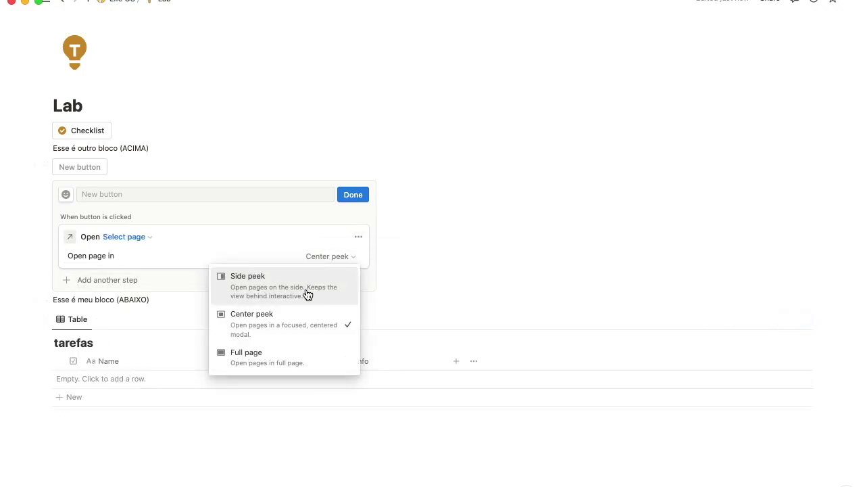
left_click(307, 294)
left_click(349, 257)
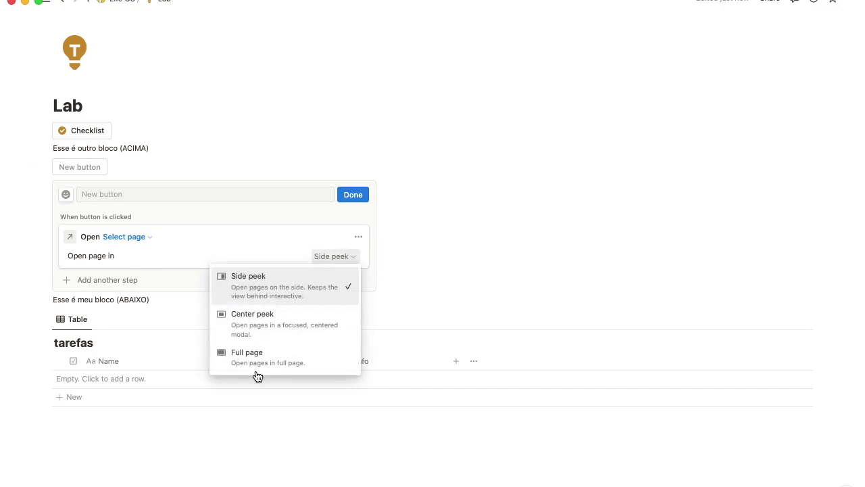
left_click(244, 358)
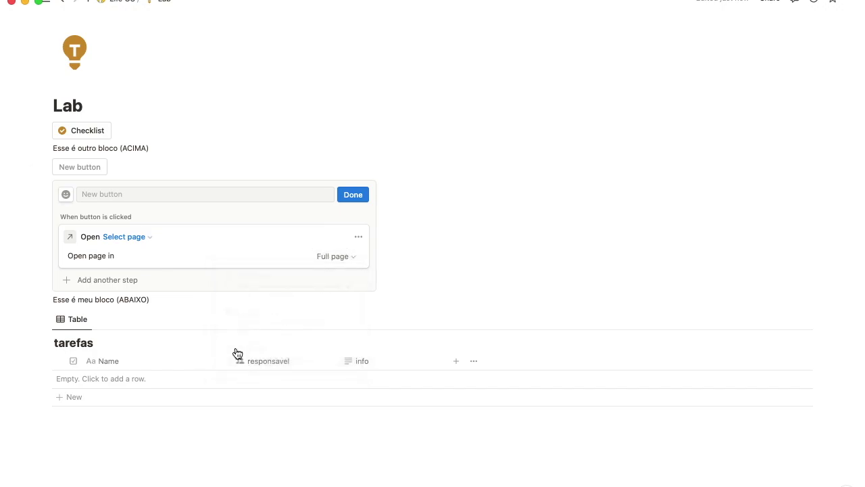
Choose Life OS as the page to open, save the button, and test it before returning to the Lab page.
left_click(141, 240)
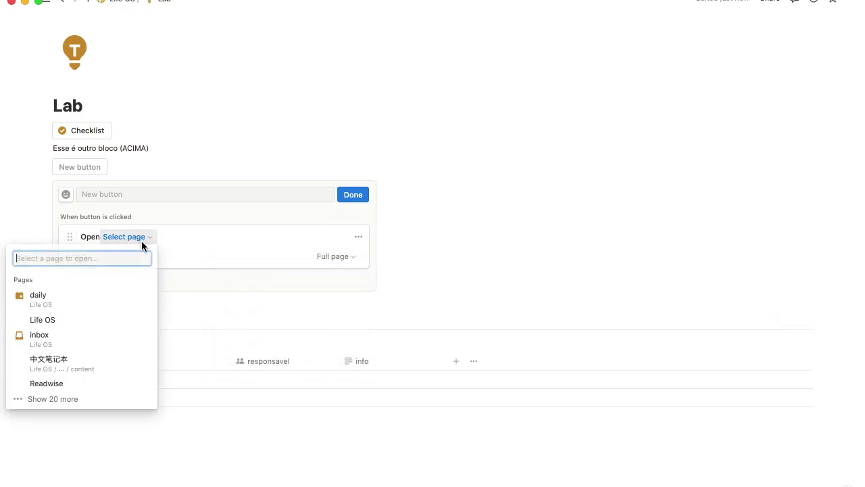
left_click(39, 325)
left_click(350, 197)
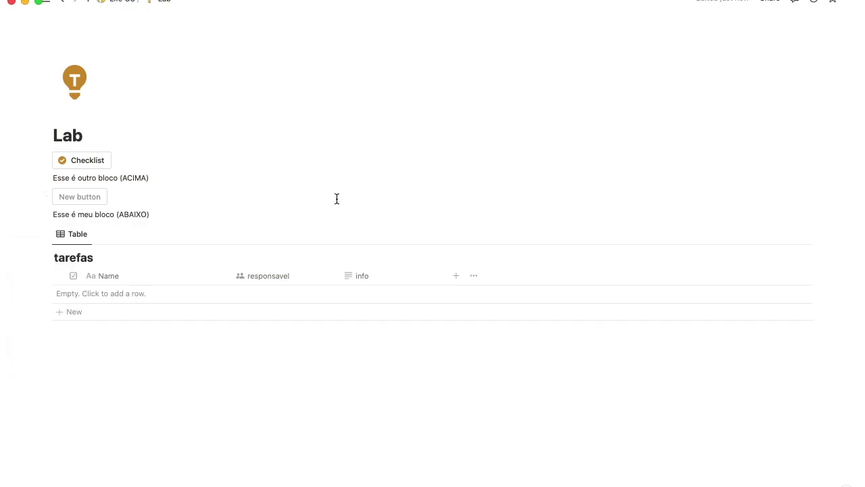
left_click(94, 204)
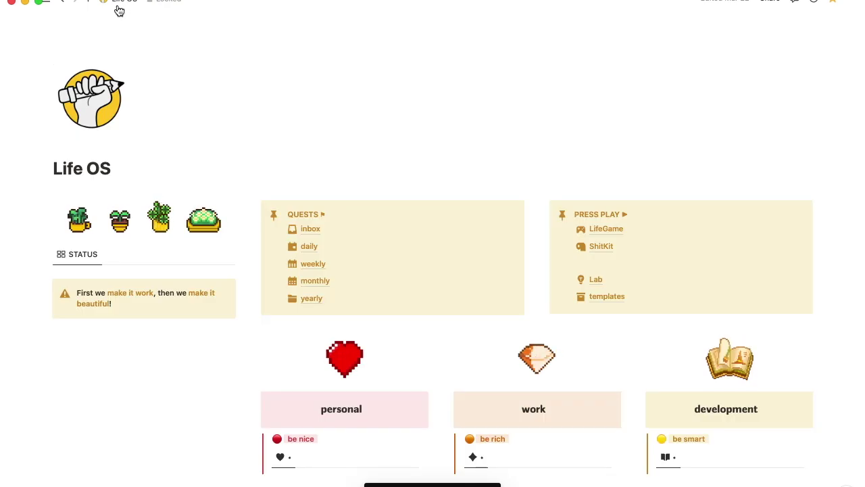
left_click(62, 1)
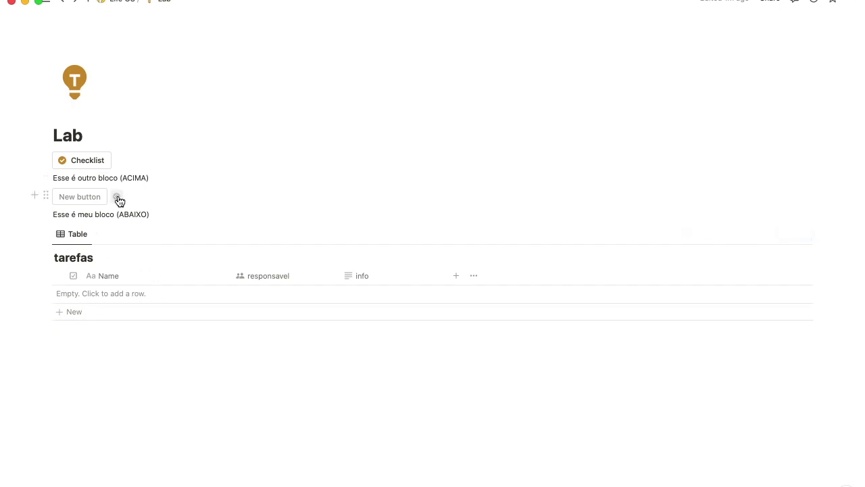
Add a "Show confirmation" action above the Life OS open action, keeping its message "Are you sure you want to continue?", and save the button.
left_click(119, 198)
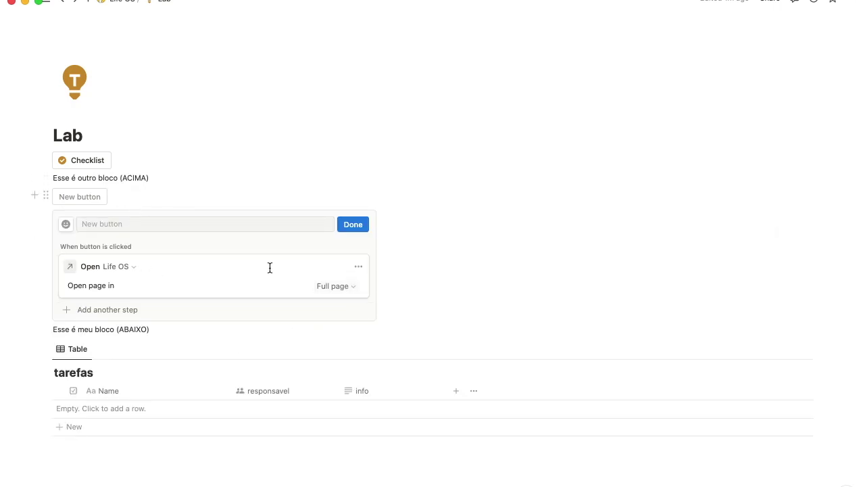
left_click(110, 310)
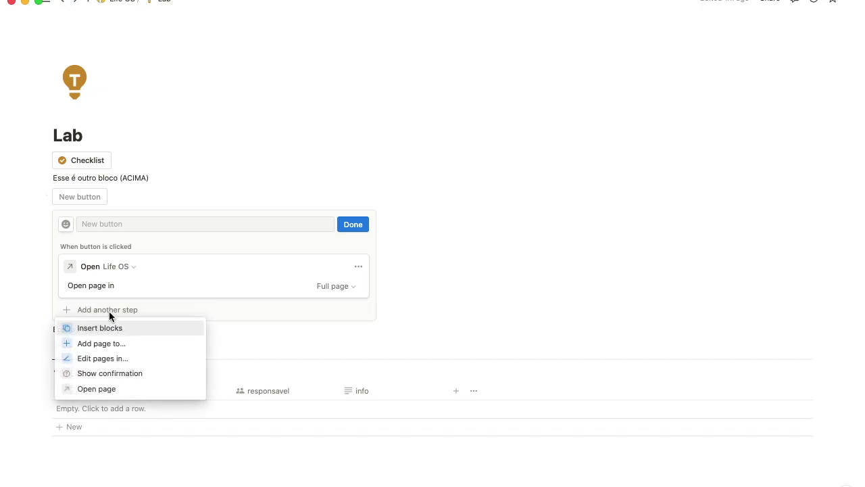
left_click(109, 373)
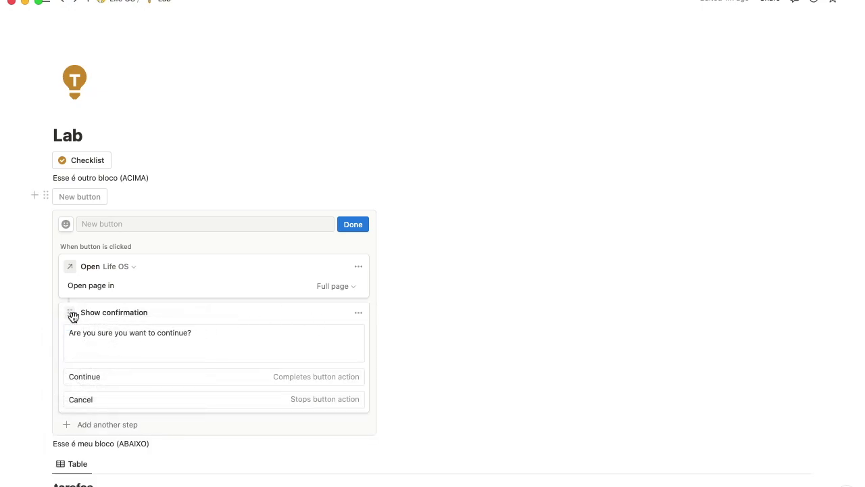
left_click_drag(70, 312, 54, 262)
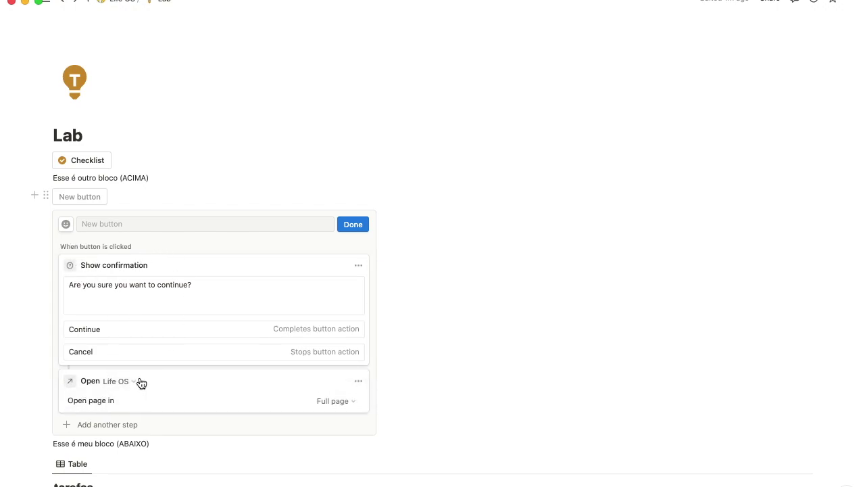
left_click(117, 286)
triple_click(174, 283)
key("Escape")
left_click(353, 223)
Test the new button's confirmation by cancelling once and continuing once, and return to the Lab page.
left_click(85, 196)
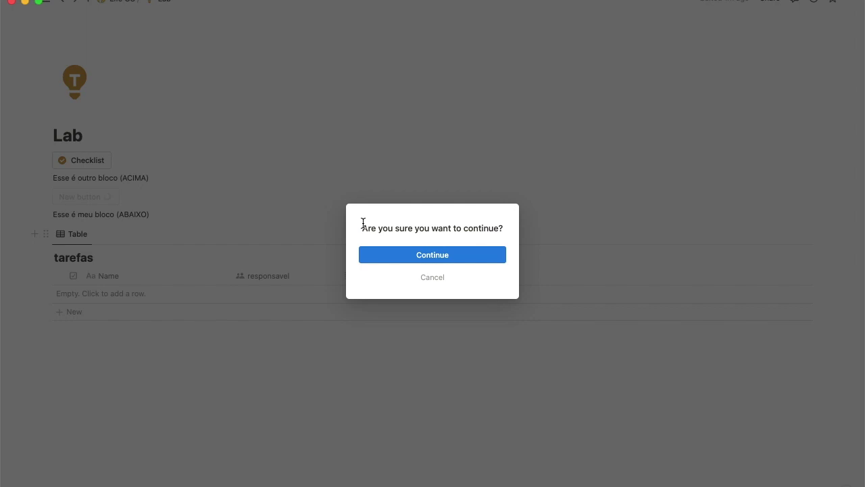
left_click(418, 277)
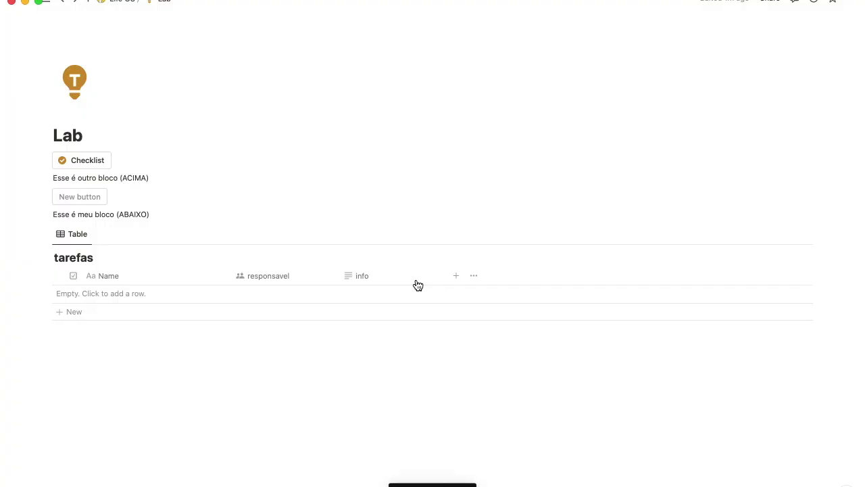
left_click(88, 200)
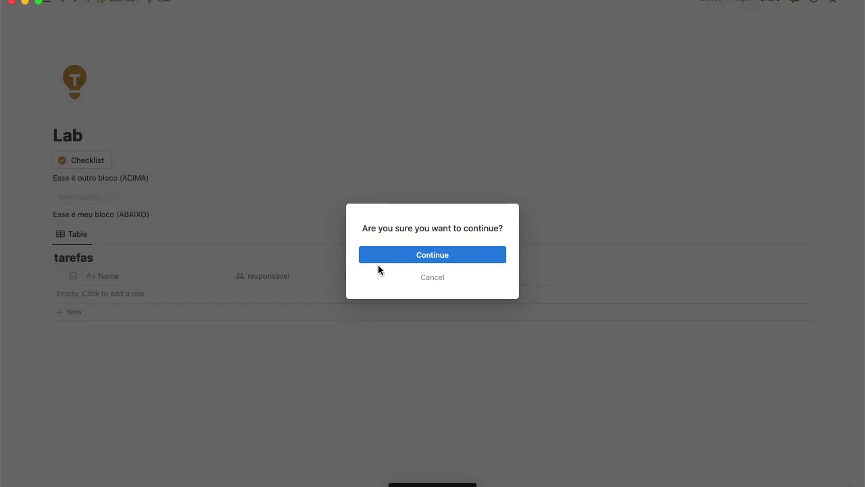
left_click(412, 254)
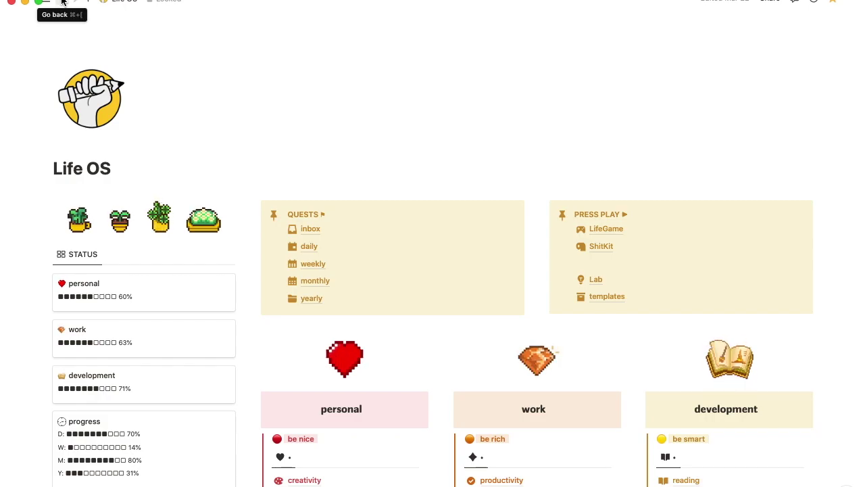
left_click(61, 2)
Run the Checklist button to add its predefined tasks to the tarefas table.
left_click(80, 165)
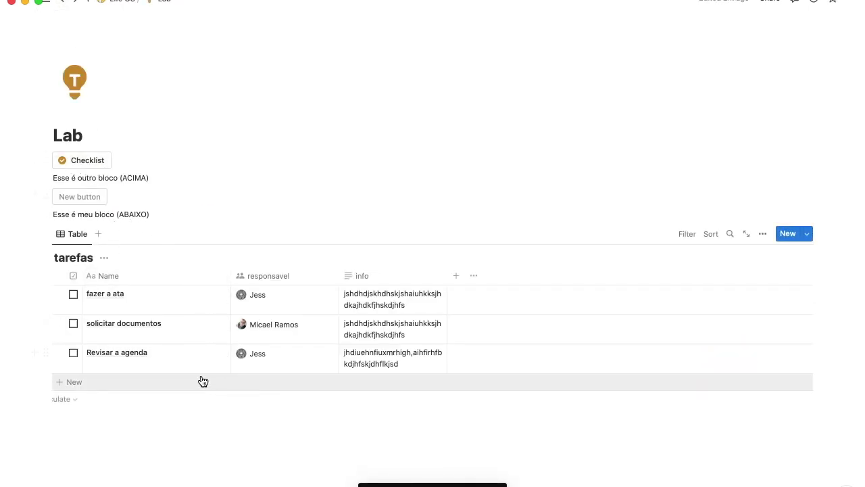